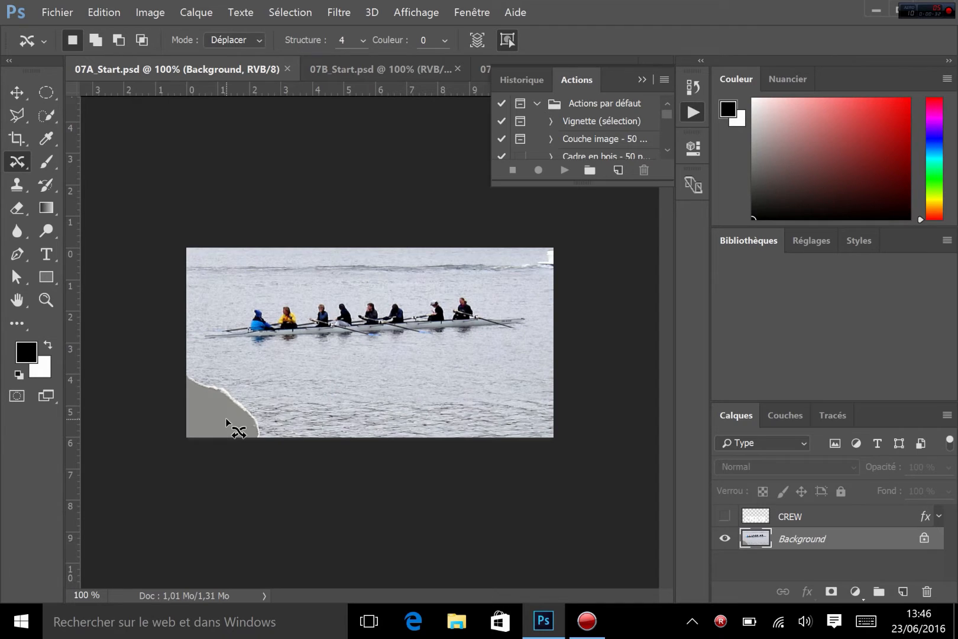
Select the Clone Stamp tool and set its brush size to 106 px
click(12, 185)
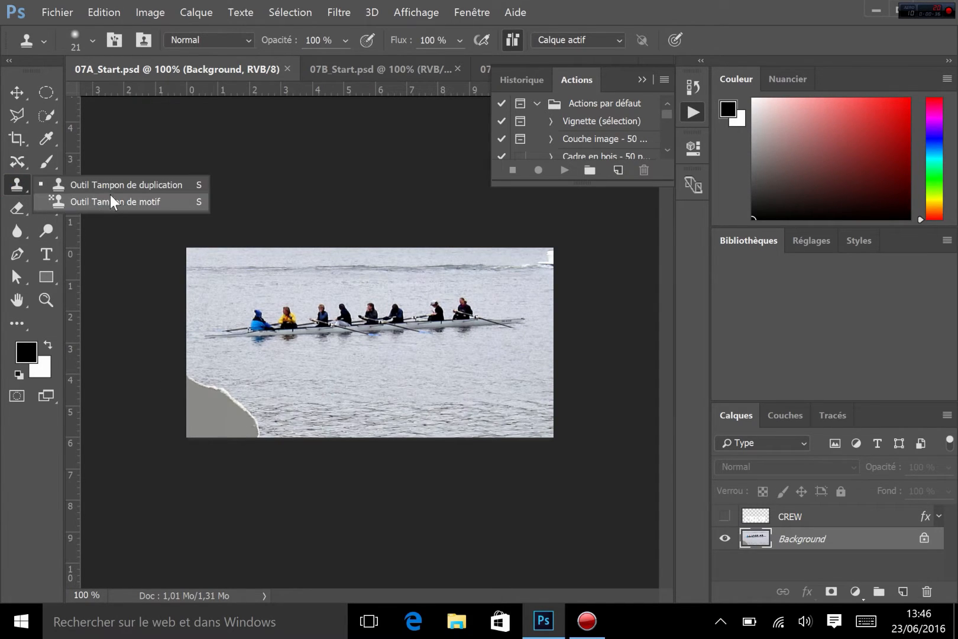
click(120, 189)
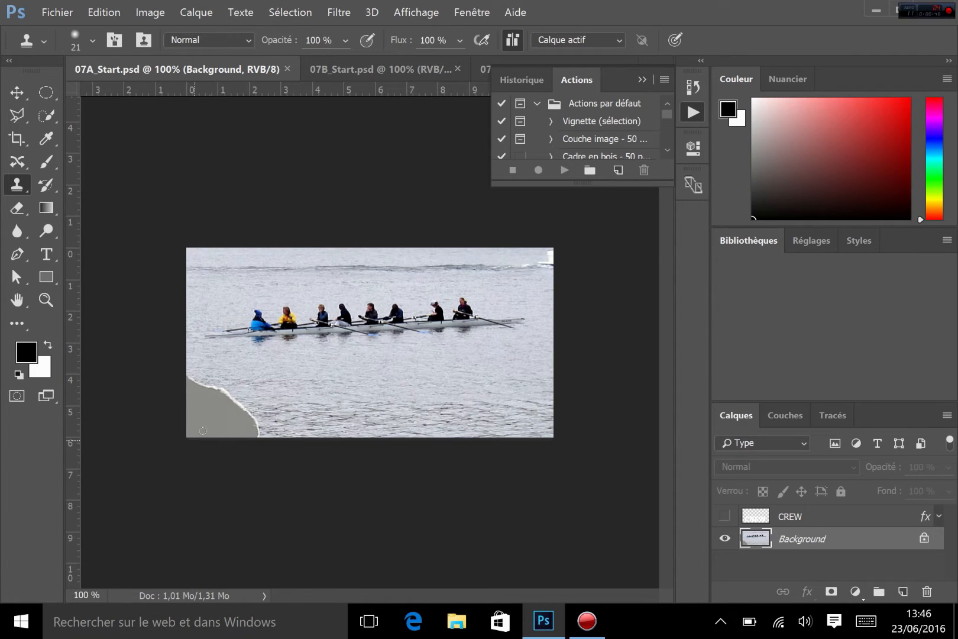
click(91, 37)
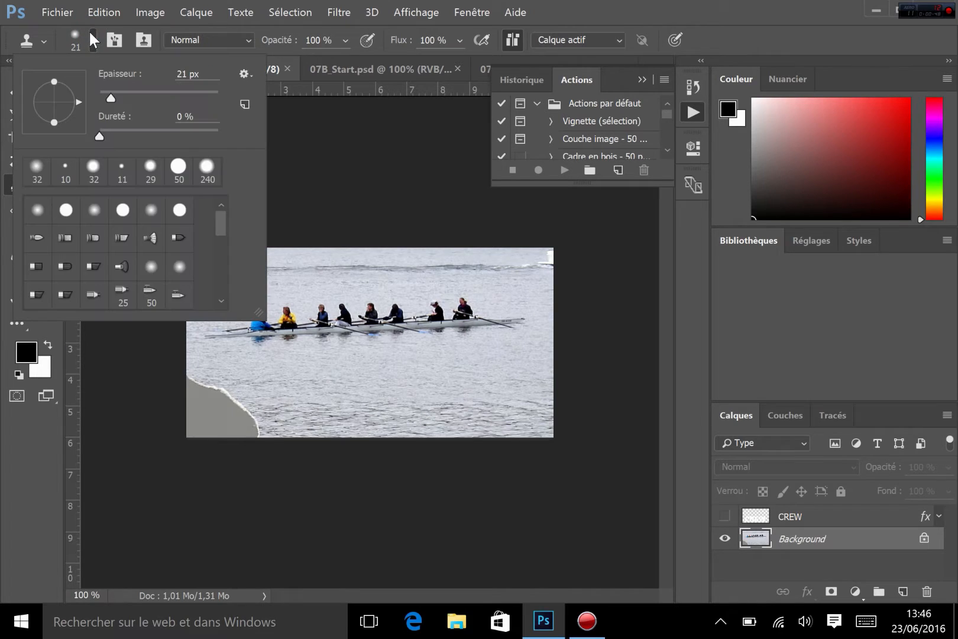
drag(111, 98, 160, 97)
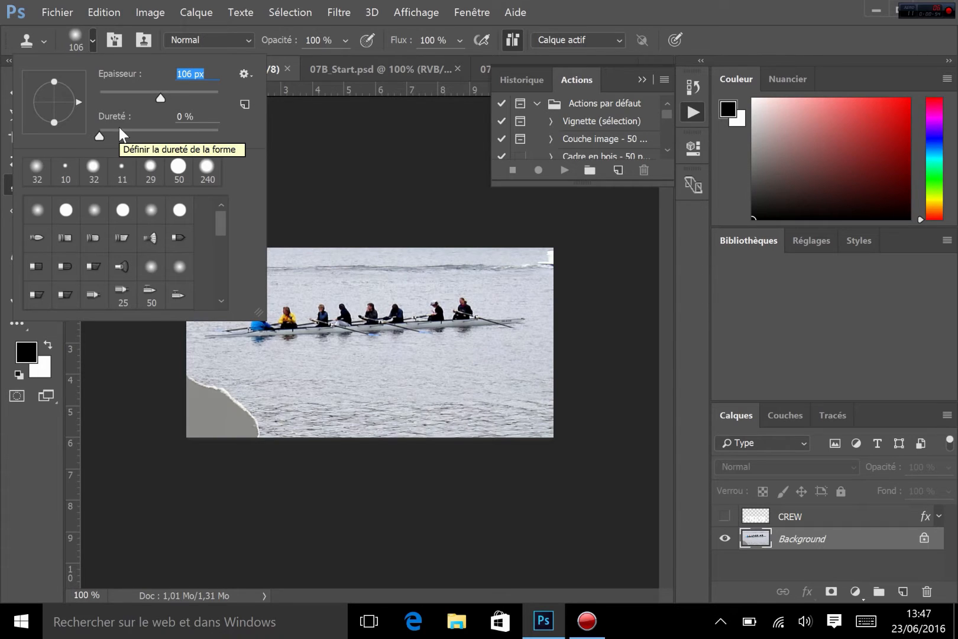
click(678, 5)
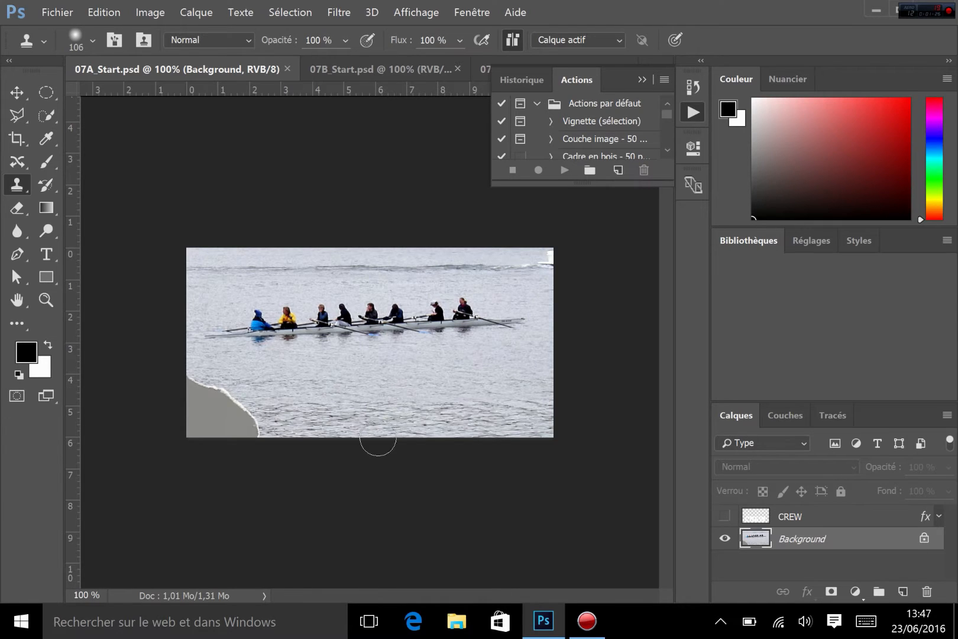
Clone clean water over the grey shore in the photo's lower-left corner, using a brush hardness of 52%
alt+click(466, 403)
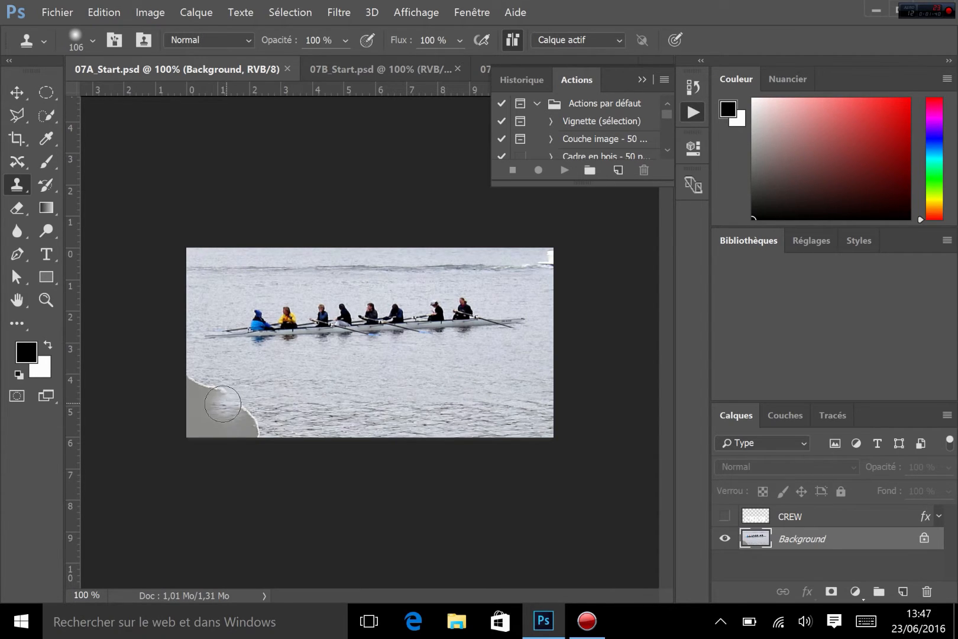
drag(220, 399, 197, 411)
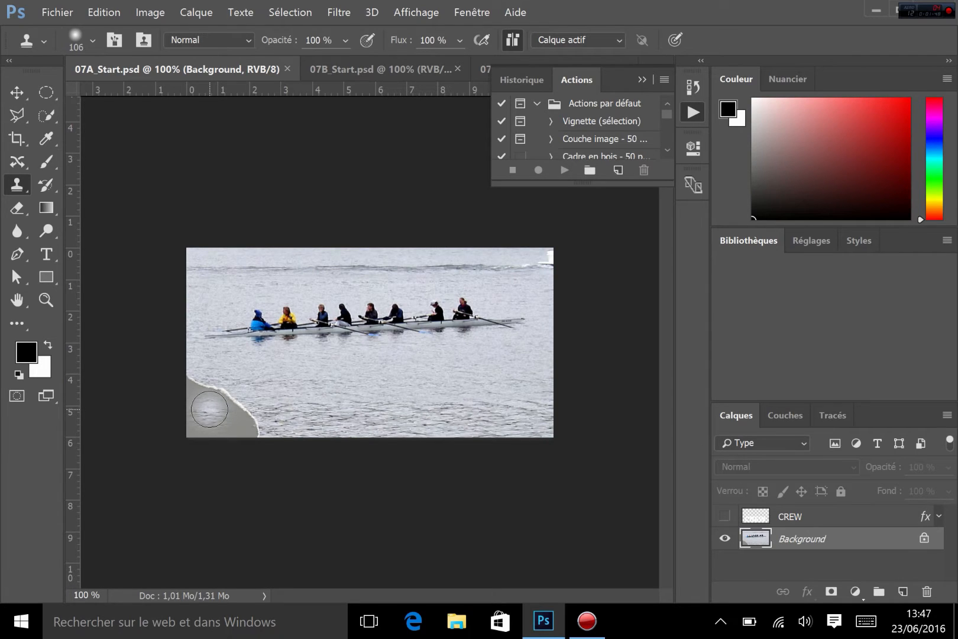
click(93, 40)
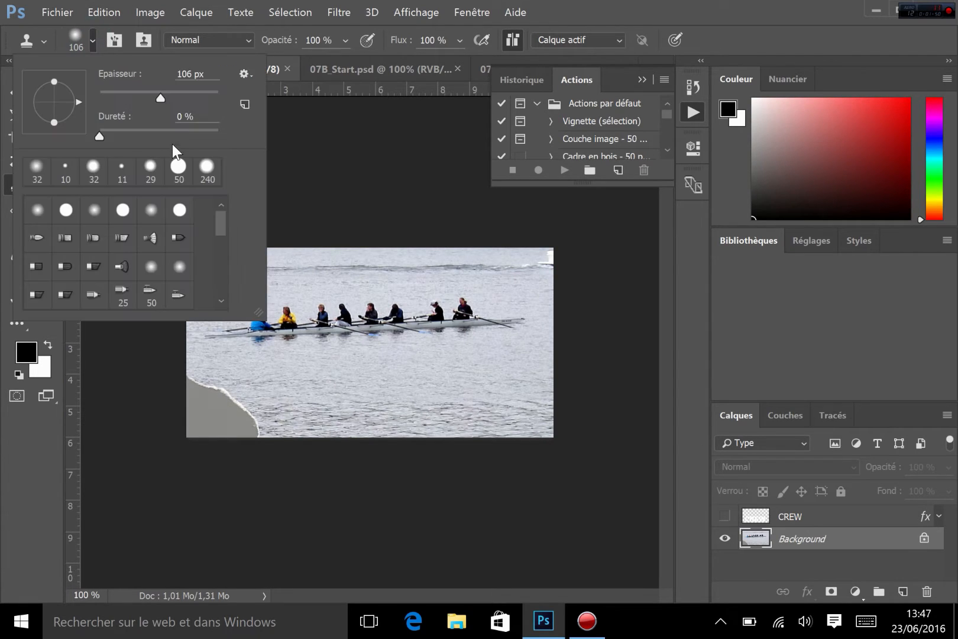
drag(171, 130, 251, 130)
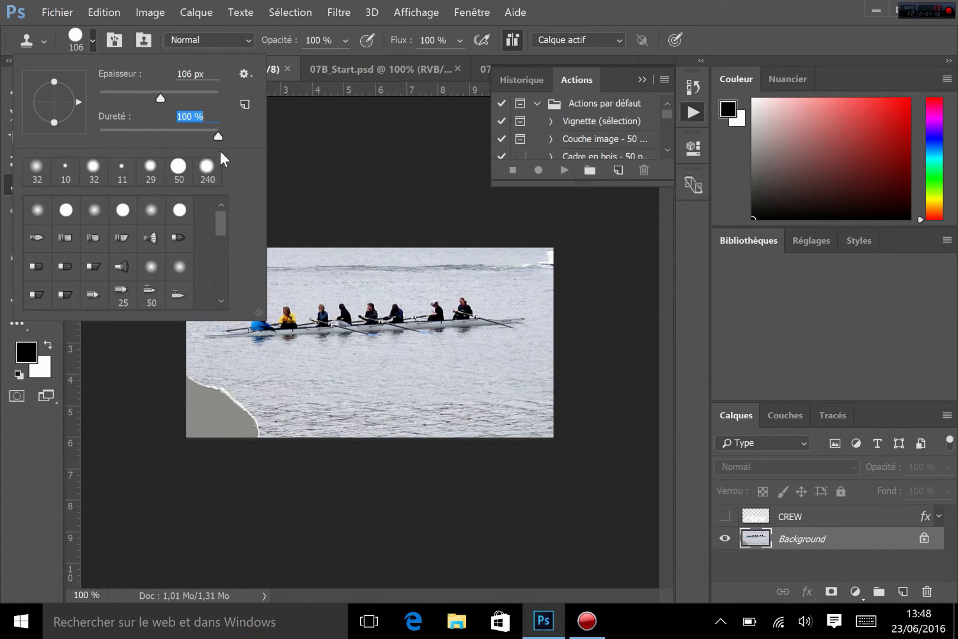
drag(218, 137, 201, 137)
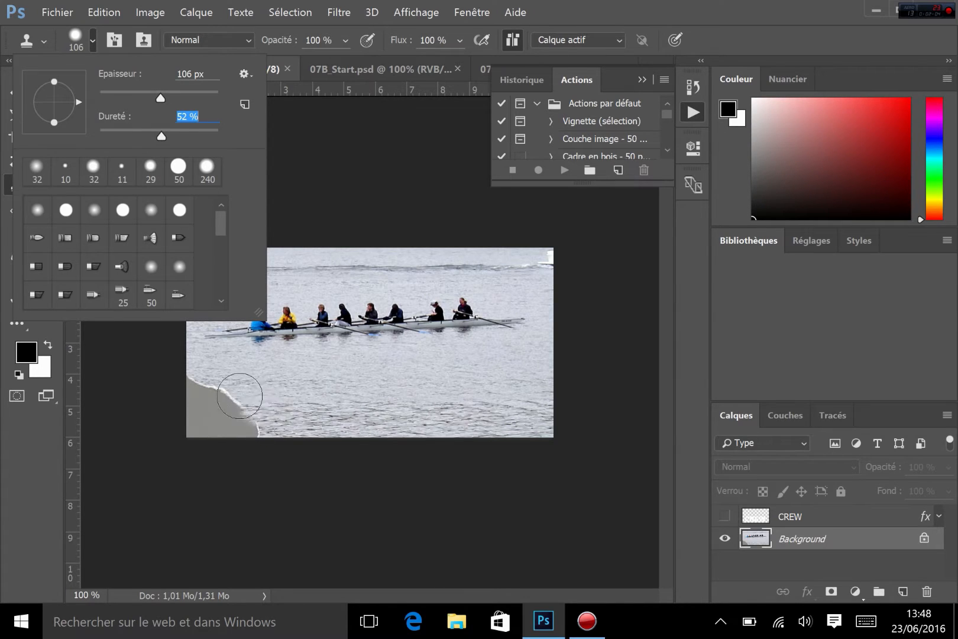
key(Return)
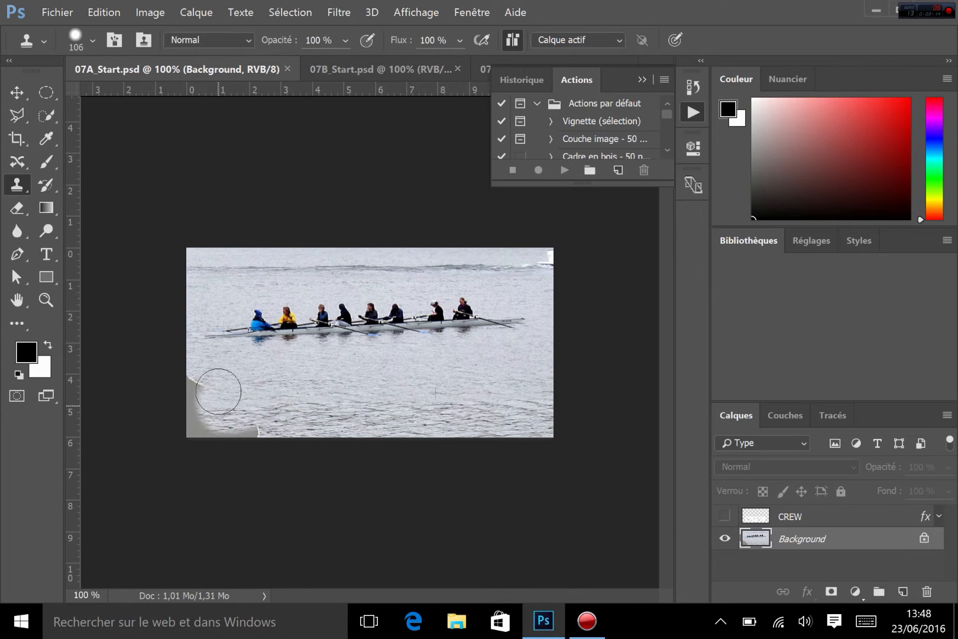
mouse_move(215, 384)
mouse_down()
mouse_move(218, 412)
mouse_move(248, 409)
mouse_move(249, 424)
mouse_move(195, 421)
mouse_move(192, 385)
mouse_up()
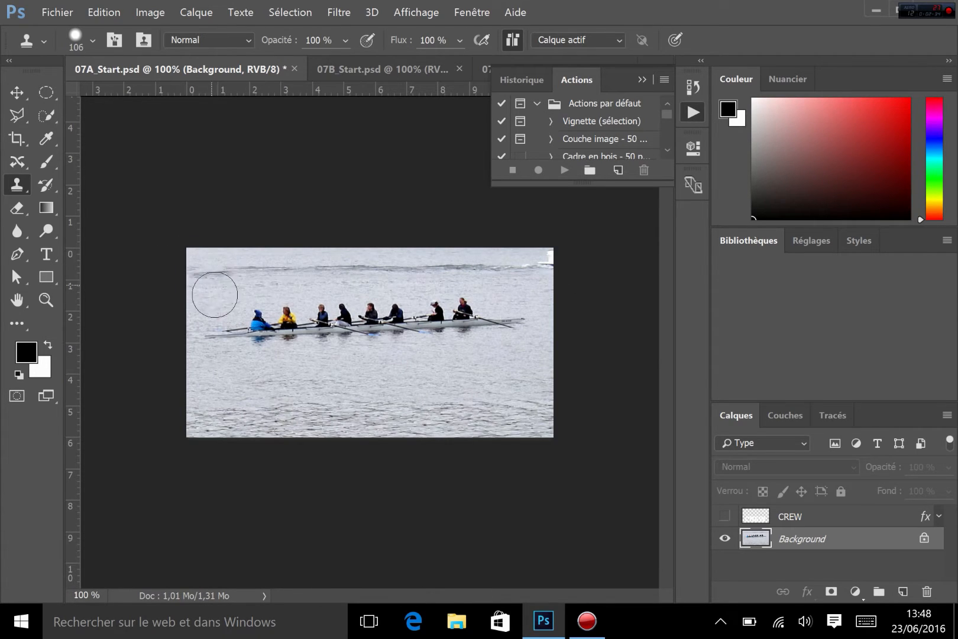
Clone nearby water over the left half of the wake behind the rowers with a 59 px brush
click(92, 39)
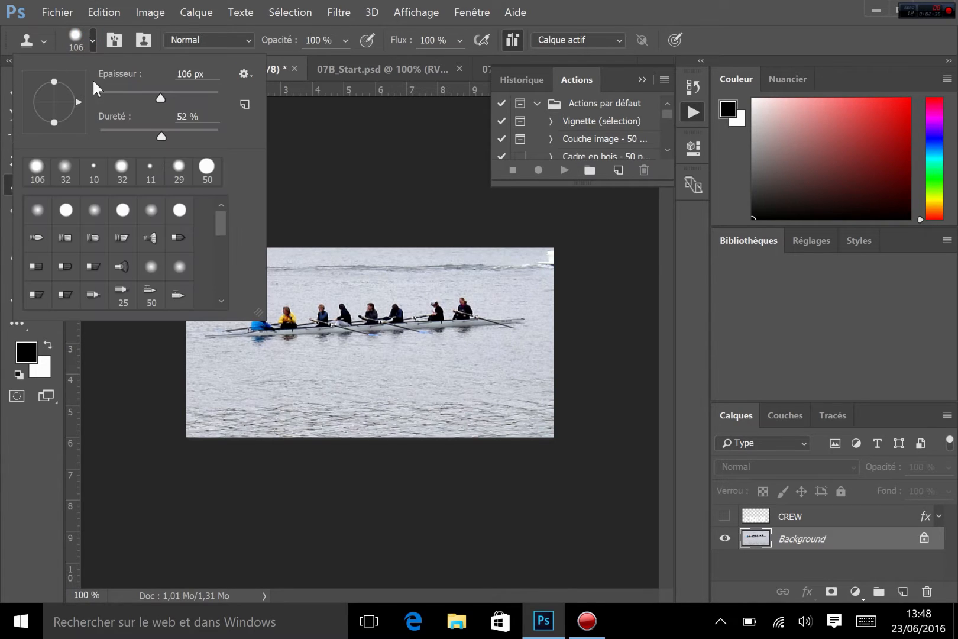
click(142, 93)
click(134, 93)
click(674, 2)
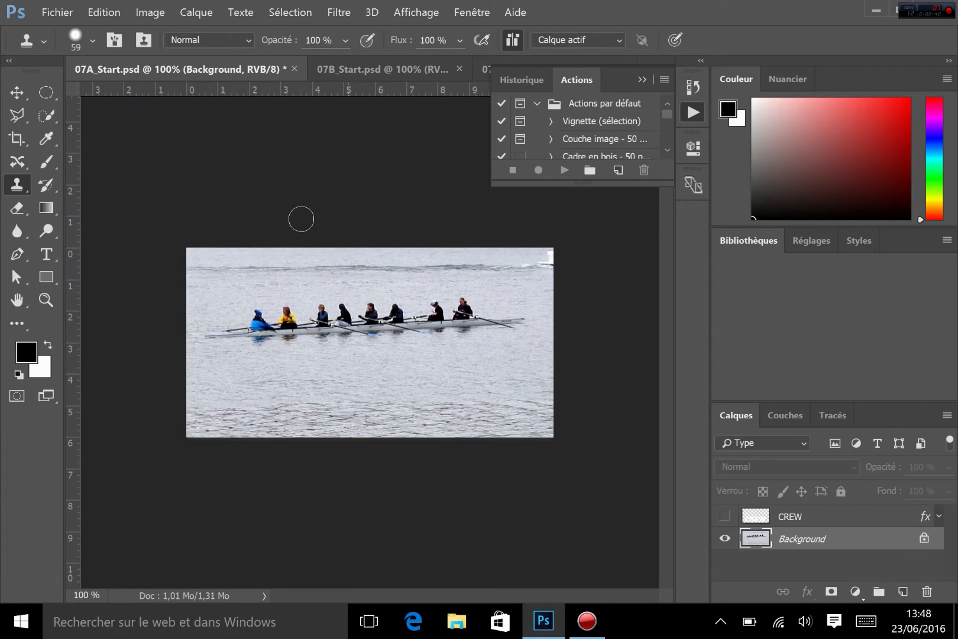
alt+click(206, 291)
alt+click(205, 290)
mouse_move(200, 270)
mouse_down()
mouse_move(319, 278)
mouse_move(386, 268)
mouse_up()
alt+click(222, 297)
alt+click(196, 269)
alt+click(236, 288)
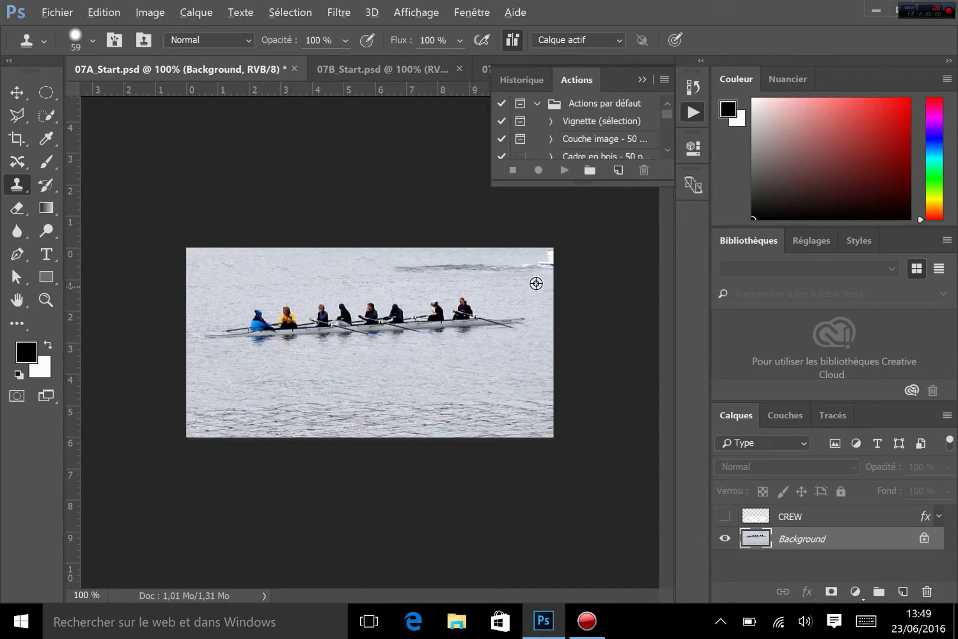
Clone water over the remaining wake and the white object in the upper-right corner, covering the stray cloned heads too
alt+click(536, 288)
click(529, 292)
mouse_move(553, 262)
mouse_down()
mouse_move(385, 269)
mouse_move(537, 291)
mouse_move(352, 277)
mouse_move(384, 278)
mouse_up()
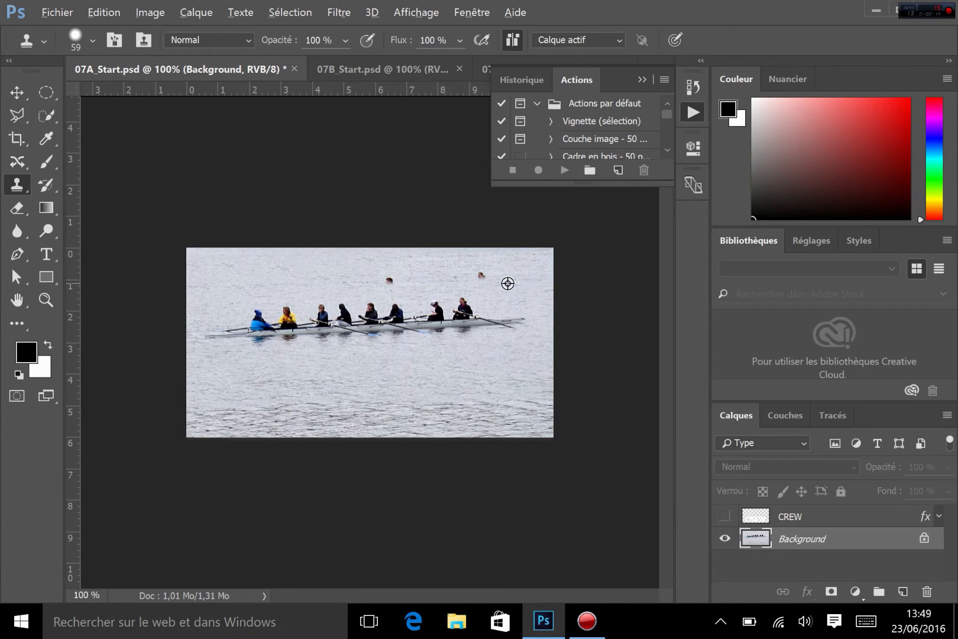
click(480, 276)
click(390, 278)
click(293, 305)
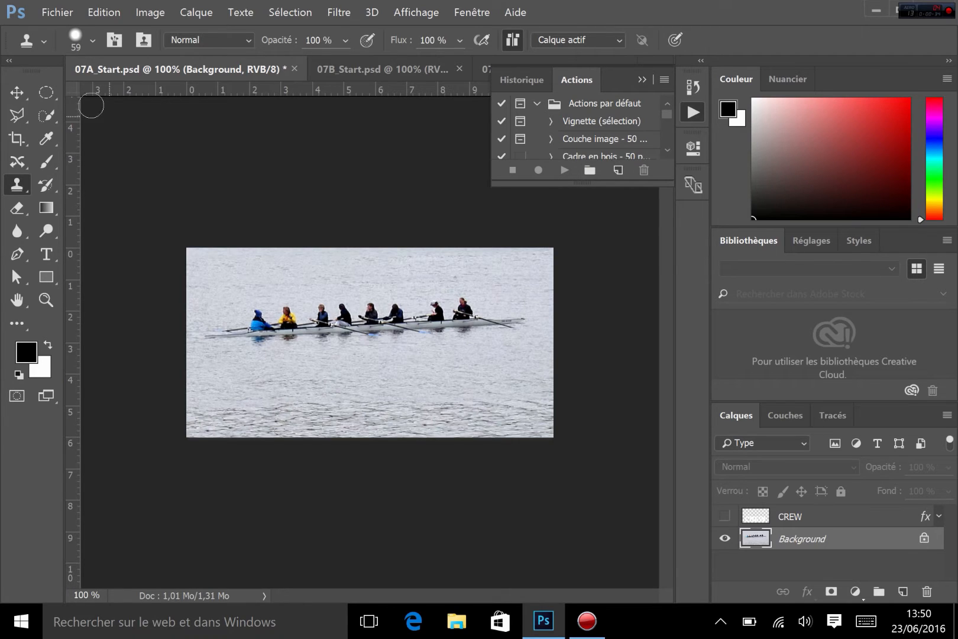
Try a stroke of the yellow pattern on the water with the Pattern Stamp tool, and undo it
click(17, 179)
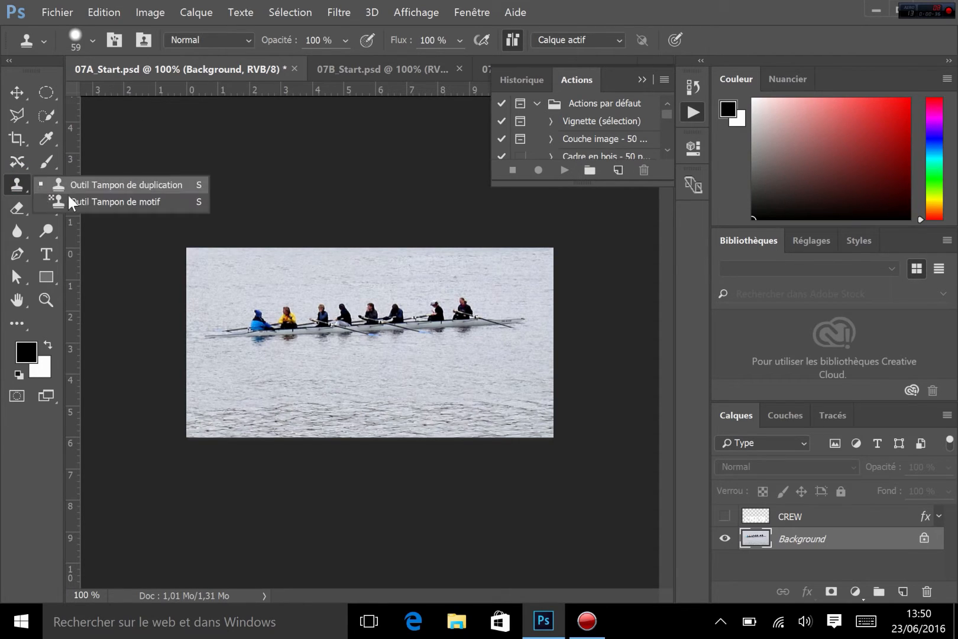
click(98, 201)
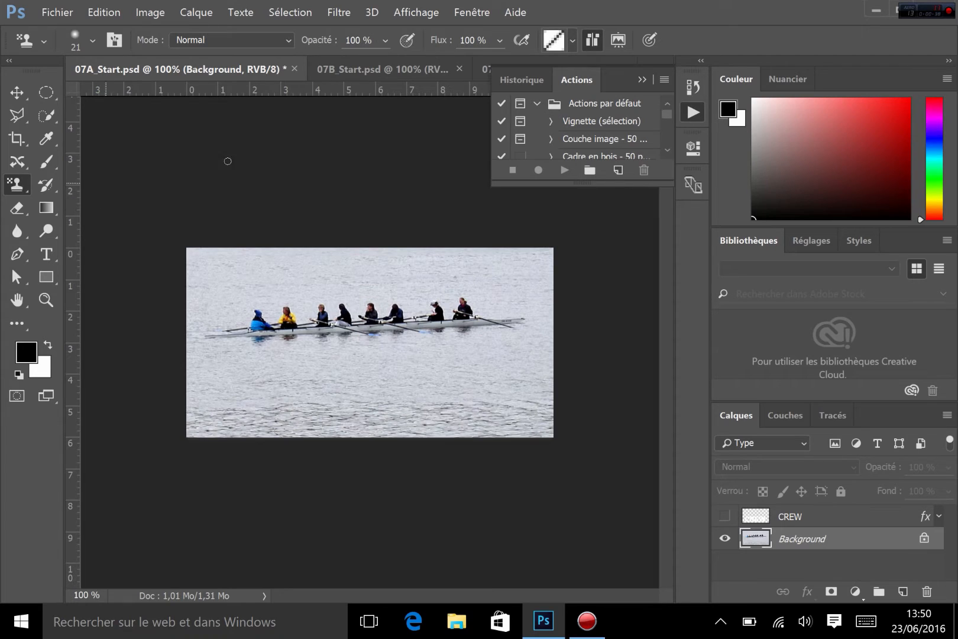
click(571, 37)
click(498, 134)
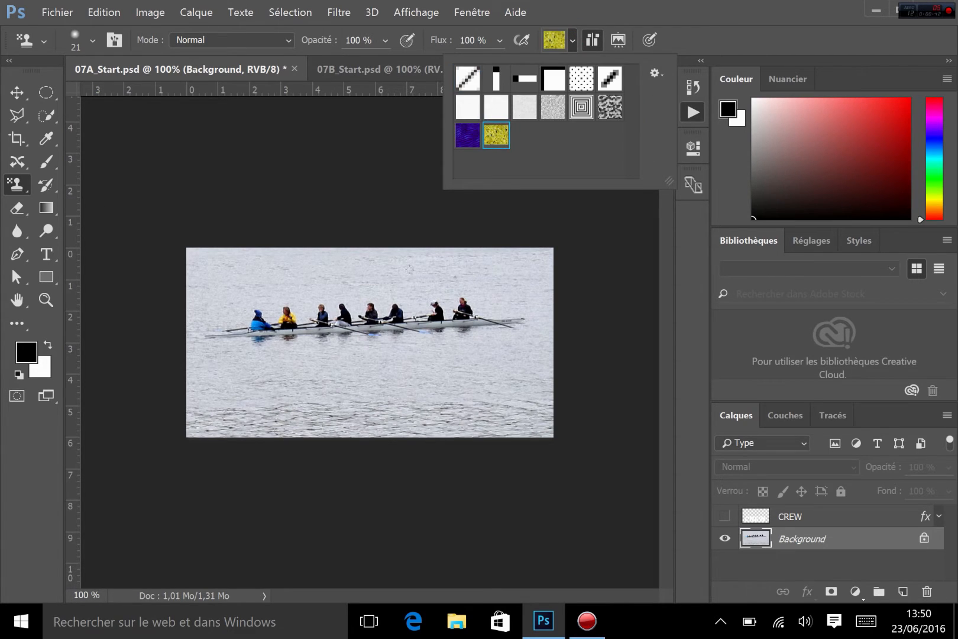
mouse_move(466, 349)
mouse_down()
mouse_move(513, 361)
mouse_move(522, 384)
mouse_up()
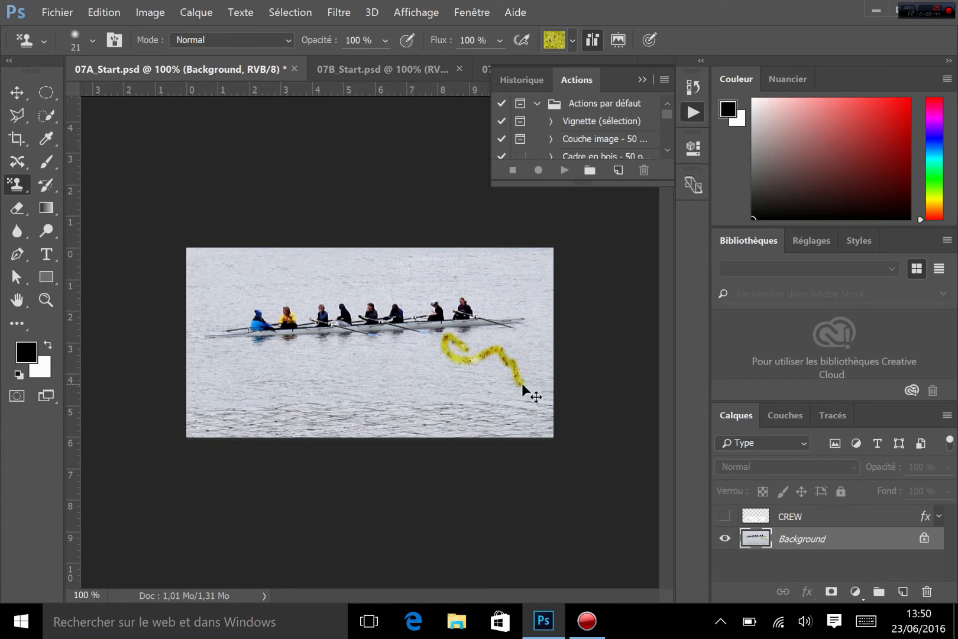
key(ctrl+z)
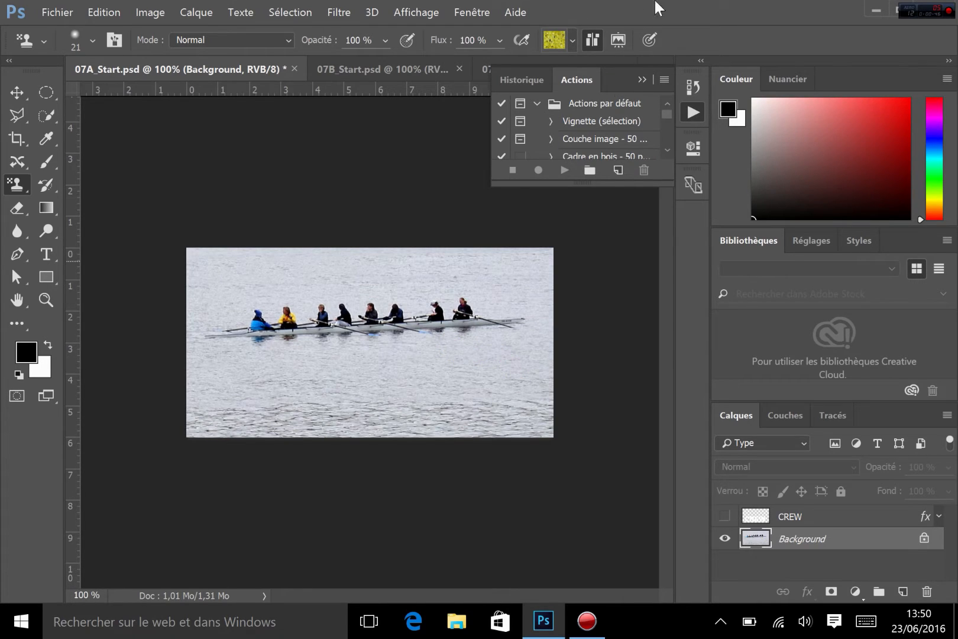
click(571, 42)
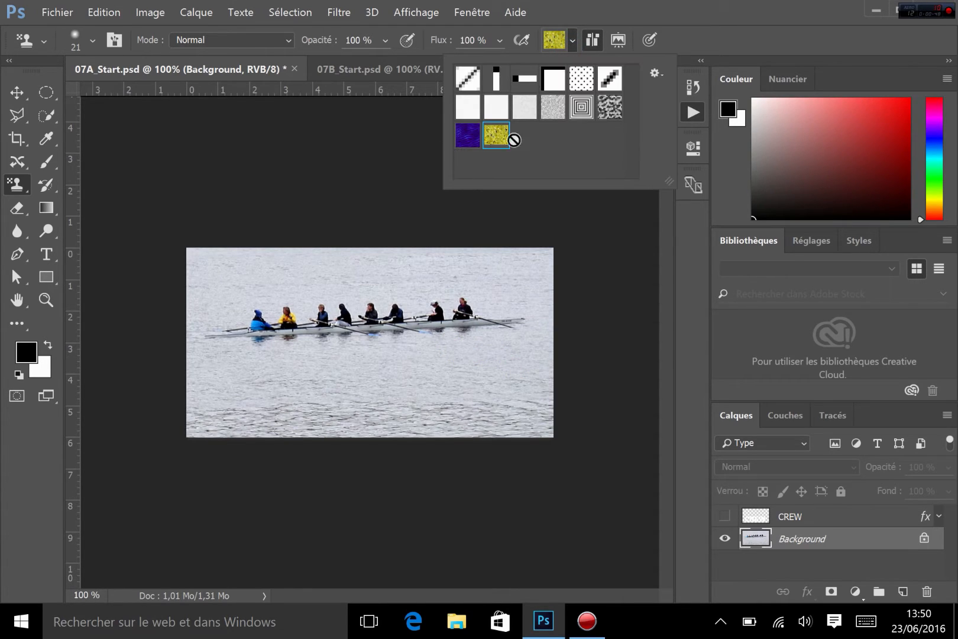
click(712, 15)
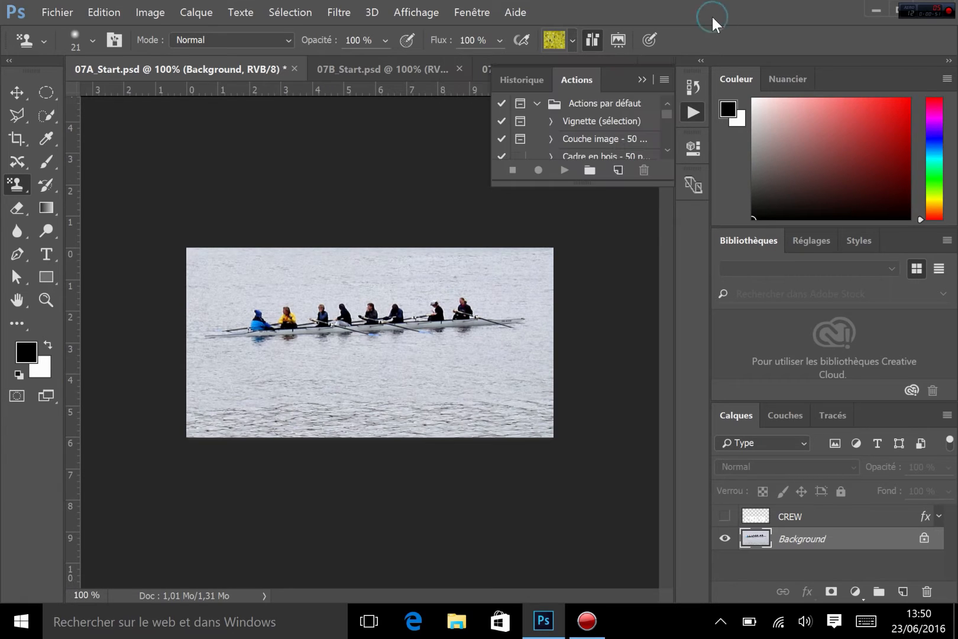
Switch to 07B_Start.psd at 200% zoom and choose the Clone Stamp tool with a 23 px brush
click(356, 72)
key(ctrl+plus)
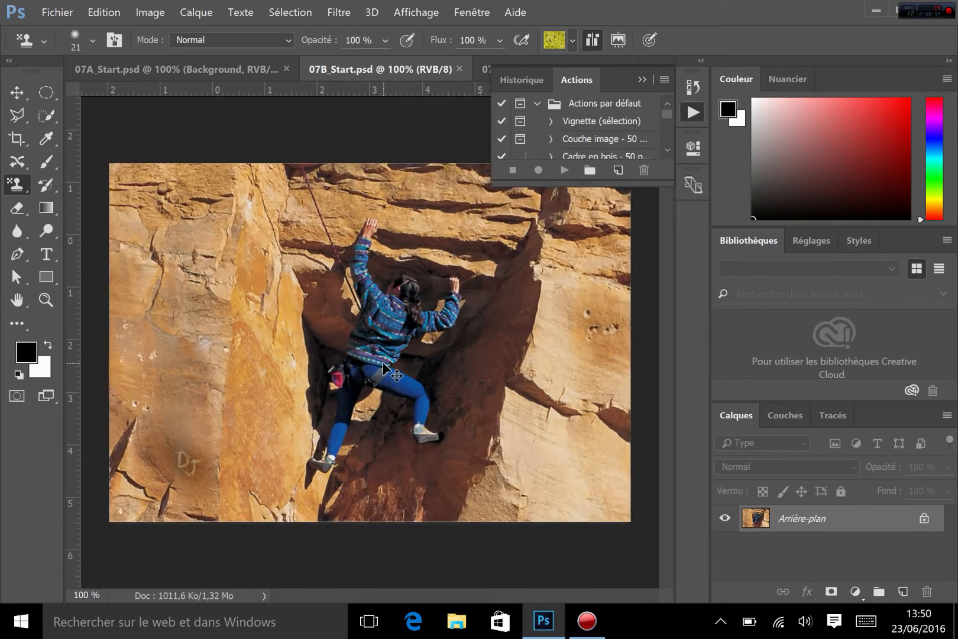
drag(322, 369, 402, 350)
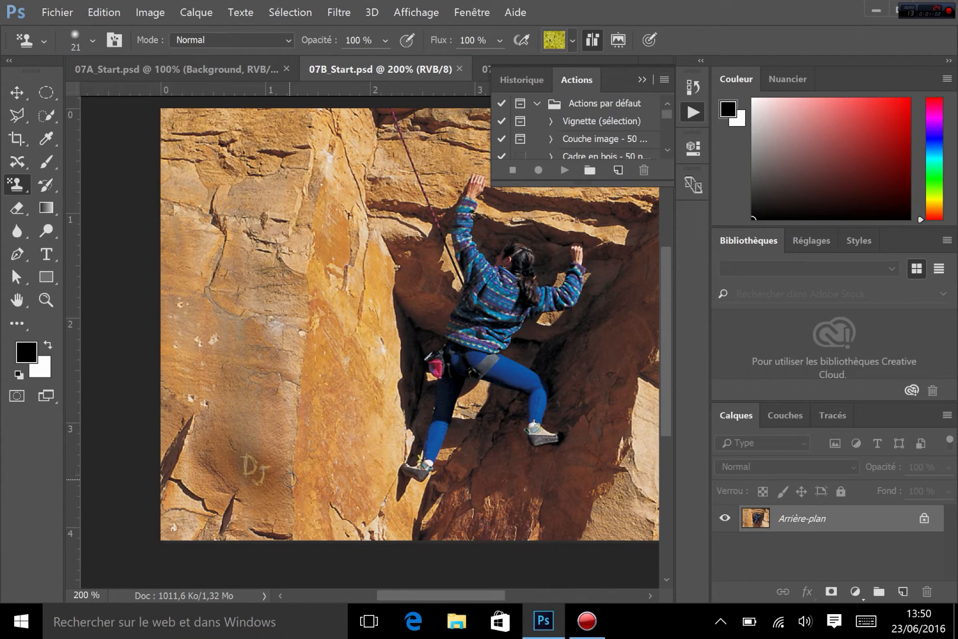
right_click(23, 182)
click(95, 185)
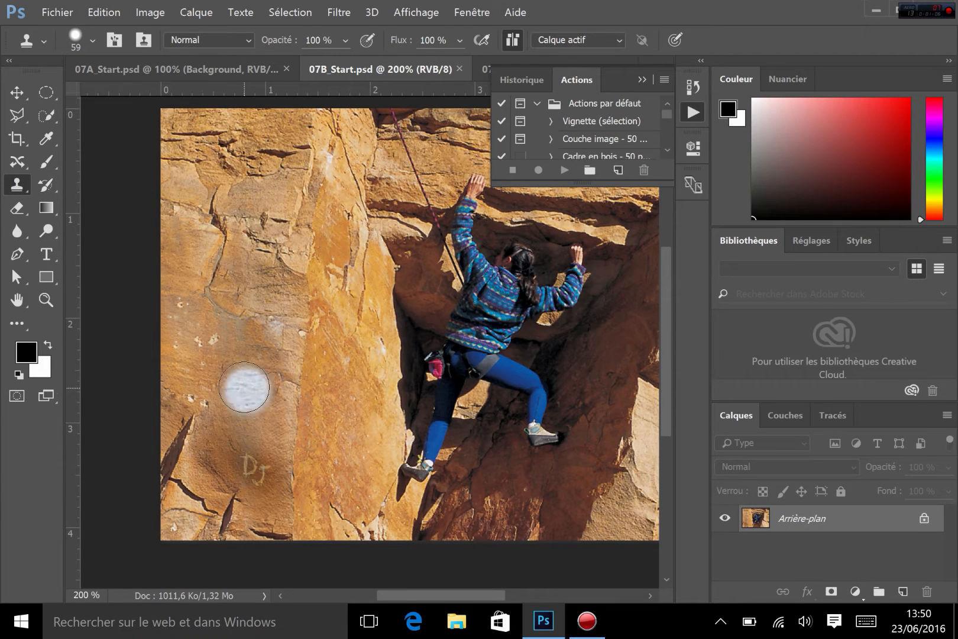
click(92, 40)
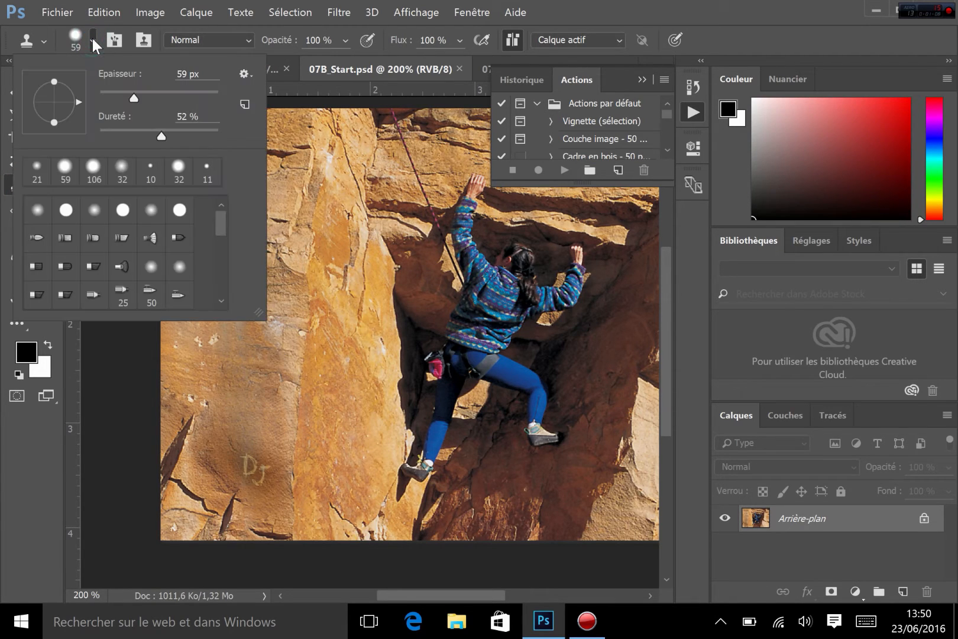
click(112, 91)
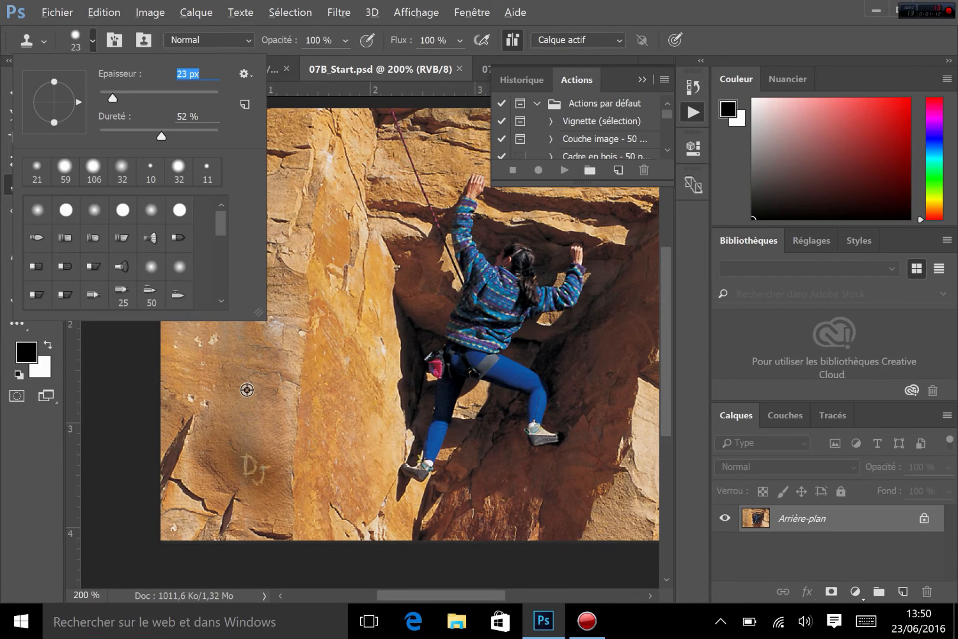
Try cloning clean rock over the pale chips and the Dj inscription on the left rock face
alt+click(248, 391)
mouse_move(214, 342)
mouse_down()
mouse_move(193, 338)
mouse_move(191, 349)
mouse_up()
alt+click(266, 435)
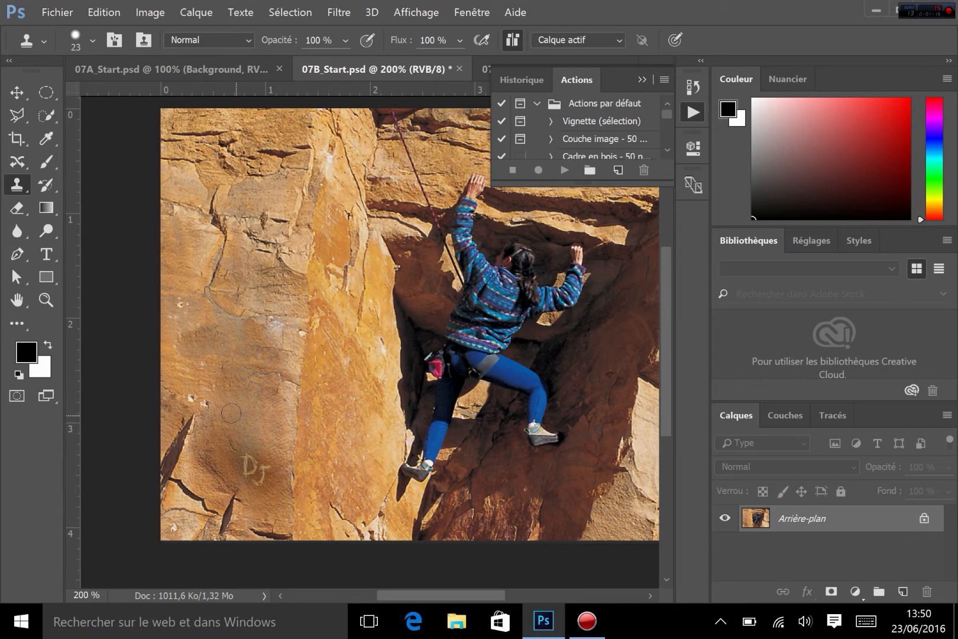
drag(232, 414, 191, 400)
mouse_move(275, 454)
mouse_down()
mouse_move(247, 476)
mouse_move(260, 471)
mouse_up()
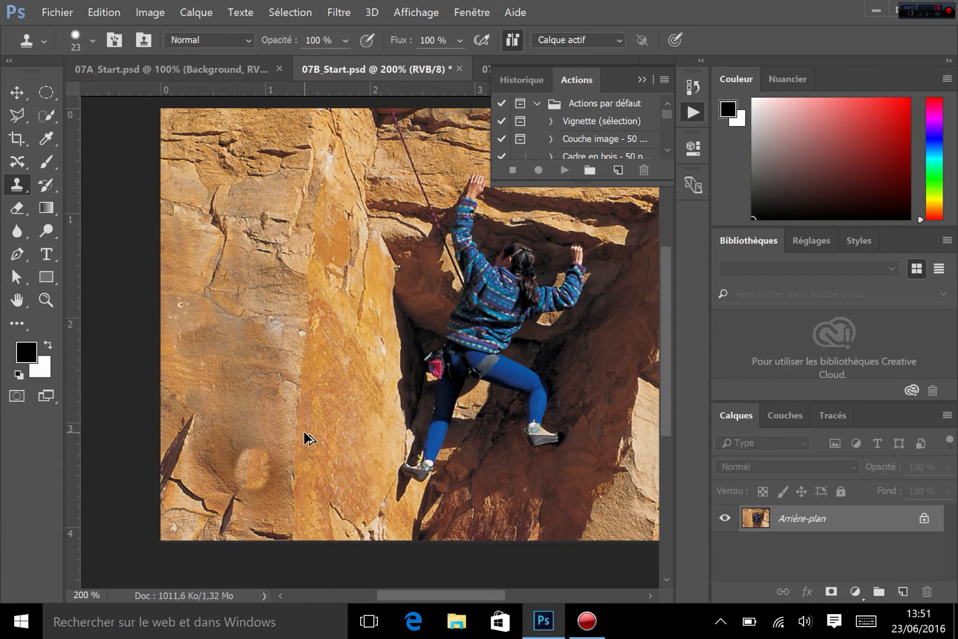
Undo the clone strokes over the rock chips and the Dj inscription
key(ctrl+alt+z)
key(ctrl+alt+z)
key(ctrl+alt+z)
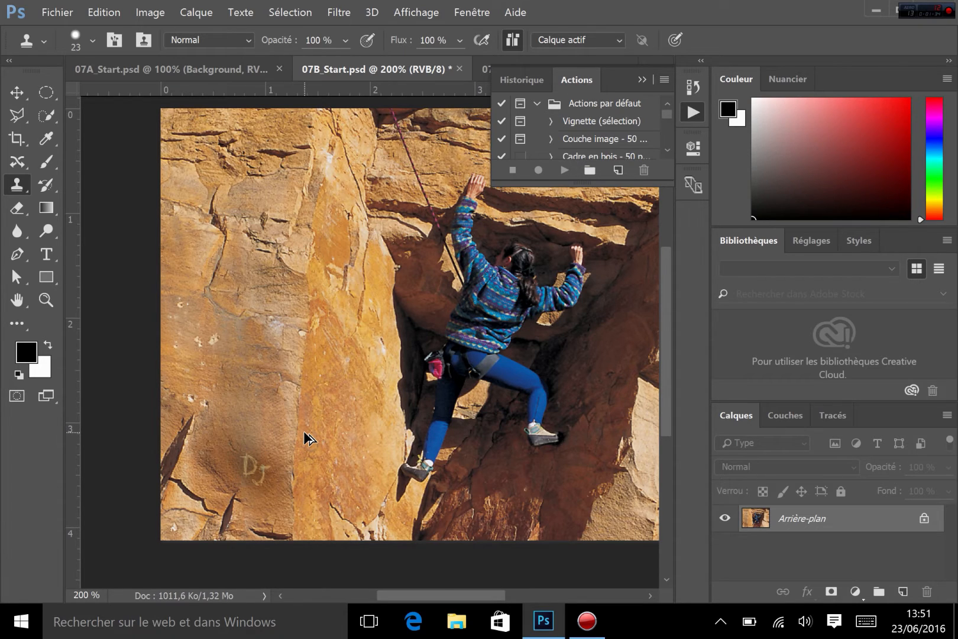
Try stamping the sampled rock texture onto the lower water area of 07A_Start.psd, and return to 07B_Start.psd
click(156, 66)
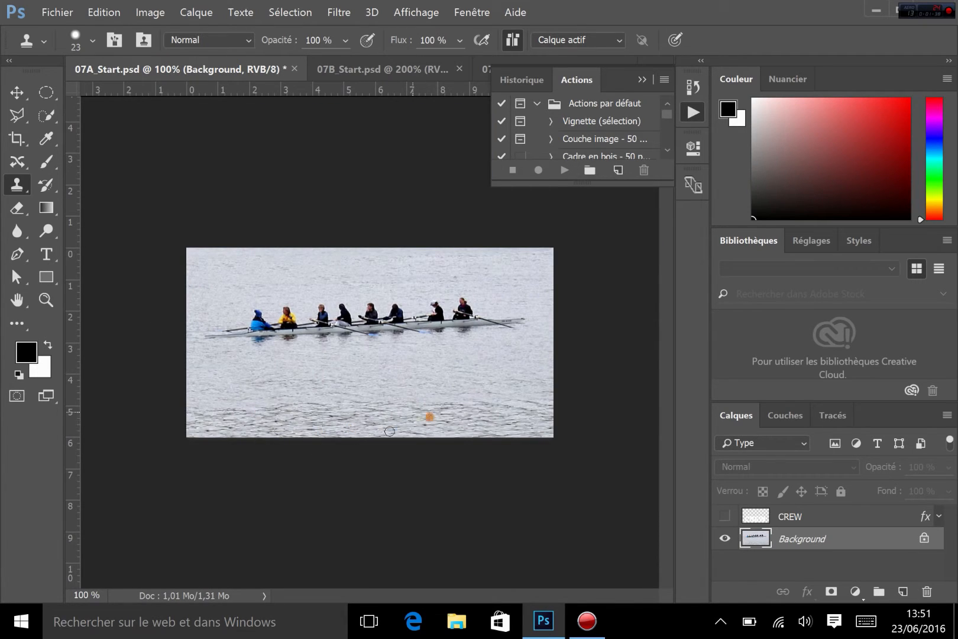
click(428, 417)
click(382, 68)
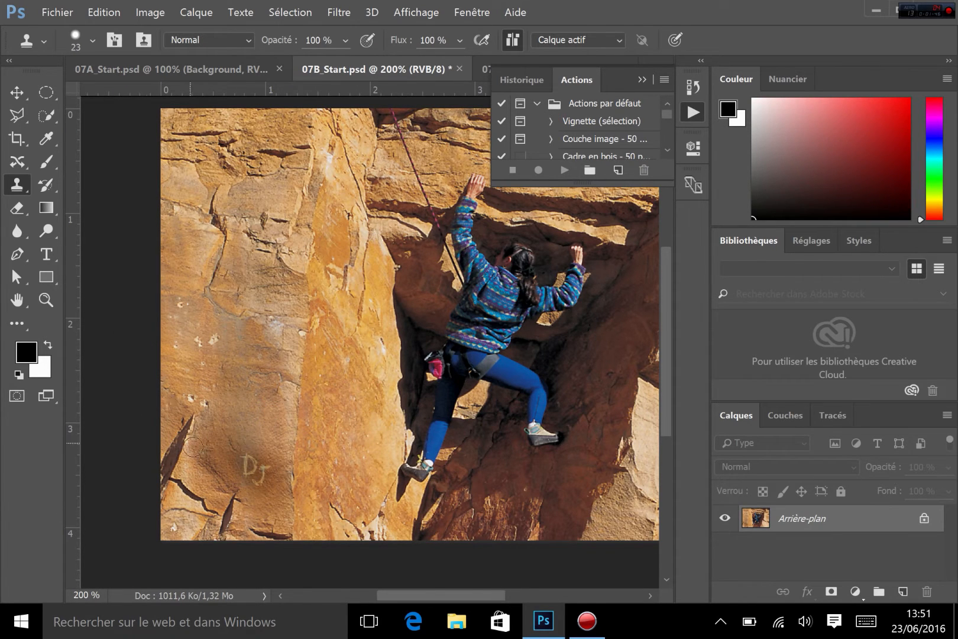
Choose the Healing Brush tool and set its brush to 42 px size and 47% hardness
right_click(16, 166)
click(102, 175)
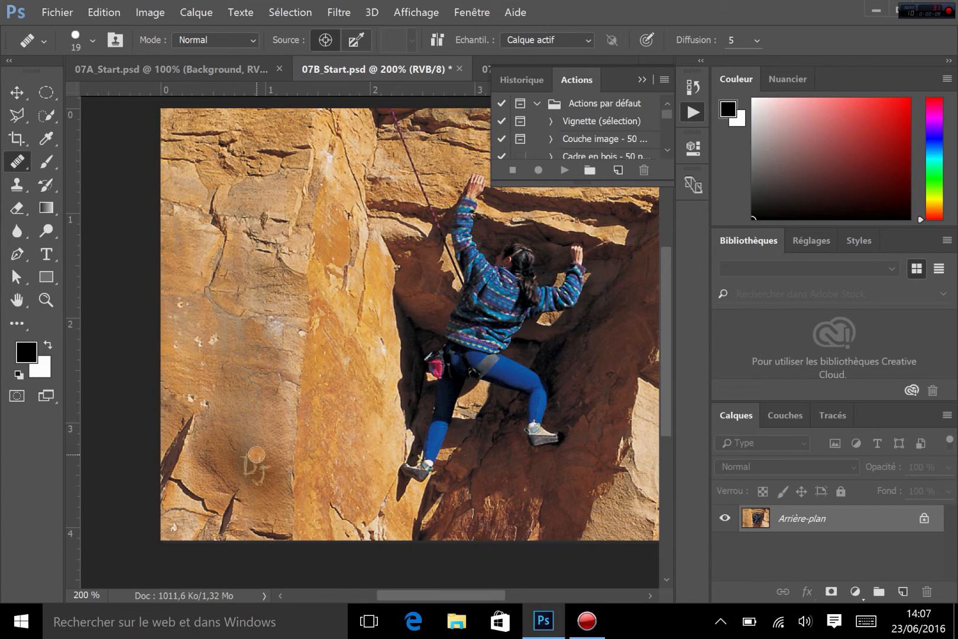
click(93, 40)
click(62, 84)
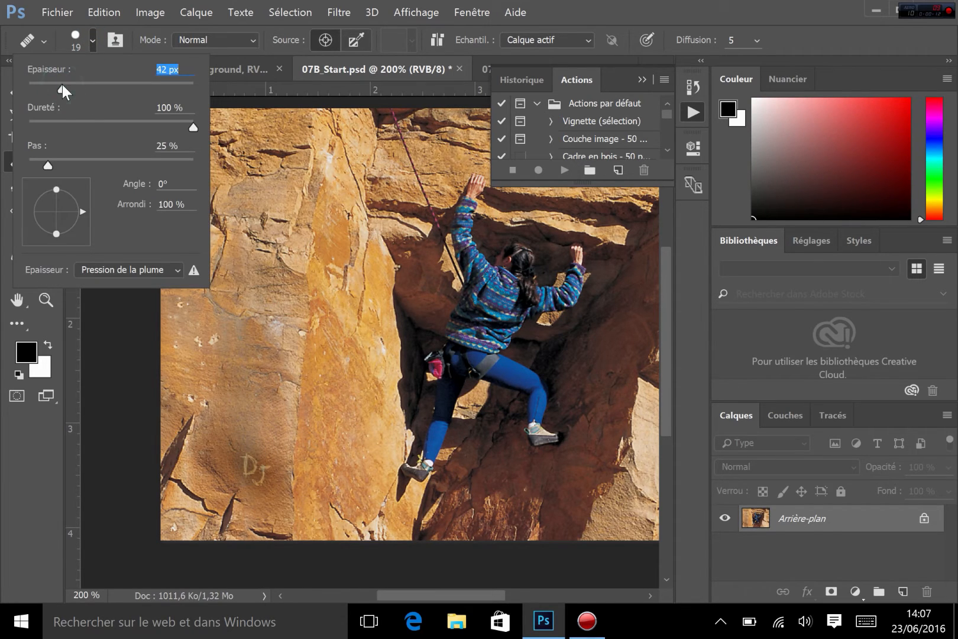
click(105, 119)
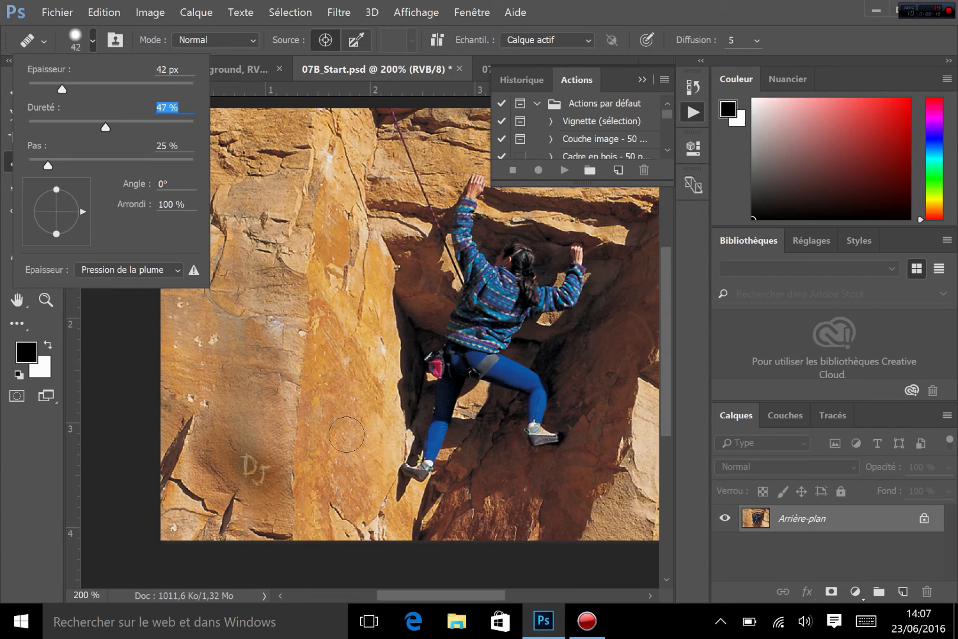
Try healing the pale chips on the left rock face with a source sampled above the Dj inscription, and undo the stroke
alt+click(239, 397)
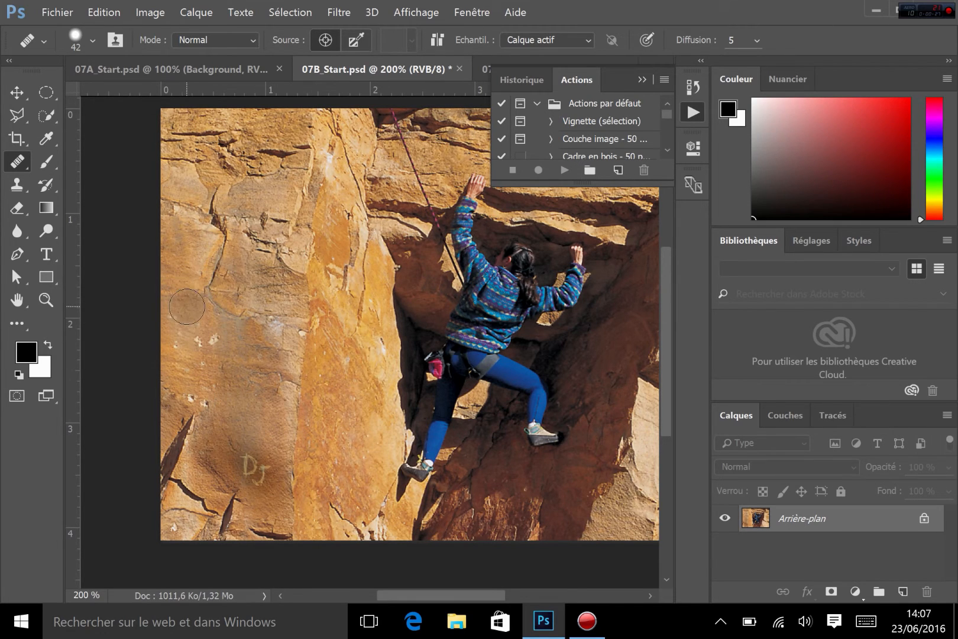
click(204, 342)
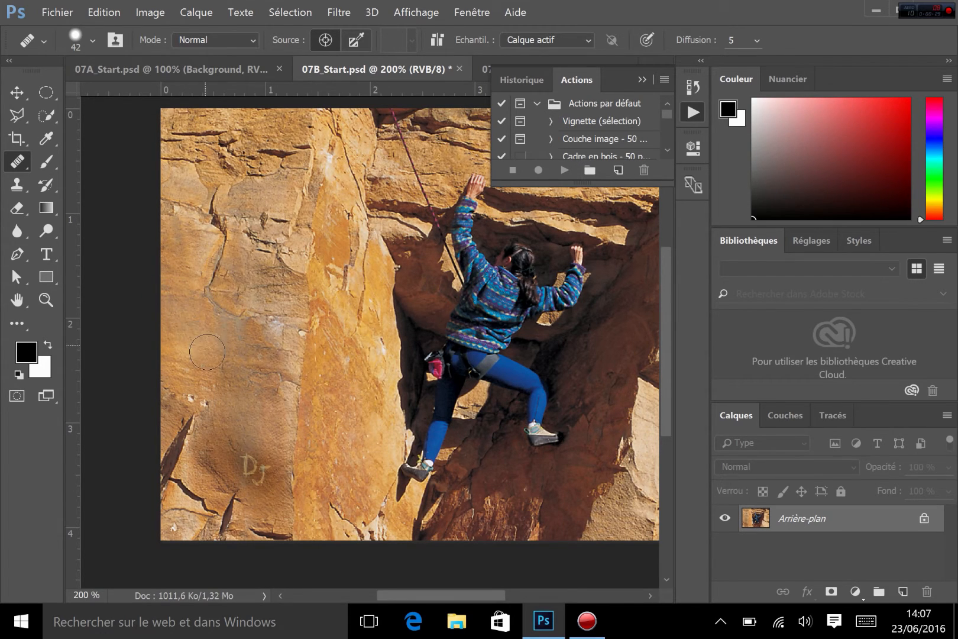
drag(202, 354, 195, 391)
key(ctrl+z)
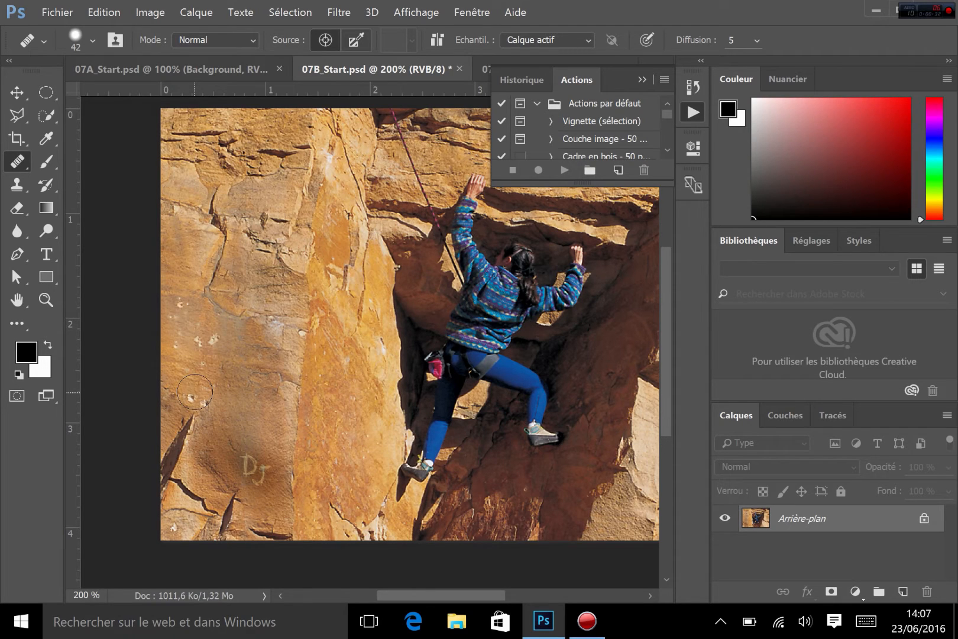
Resample clean rock above the Dj inscription and heal the pale chips on the left rock face
alt+click(249, 400)
drag(225, 348, 207, 344)
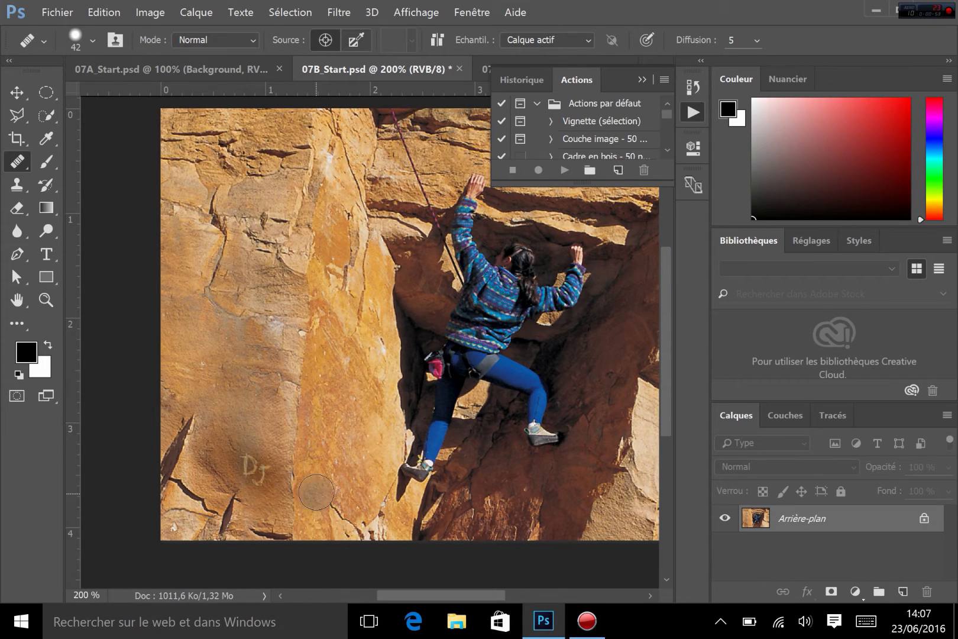
Try healing the Dj inscription with texture sampled from the brighter orange rock beside it, and undo the result
alt+click(328, 439)
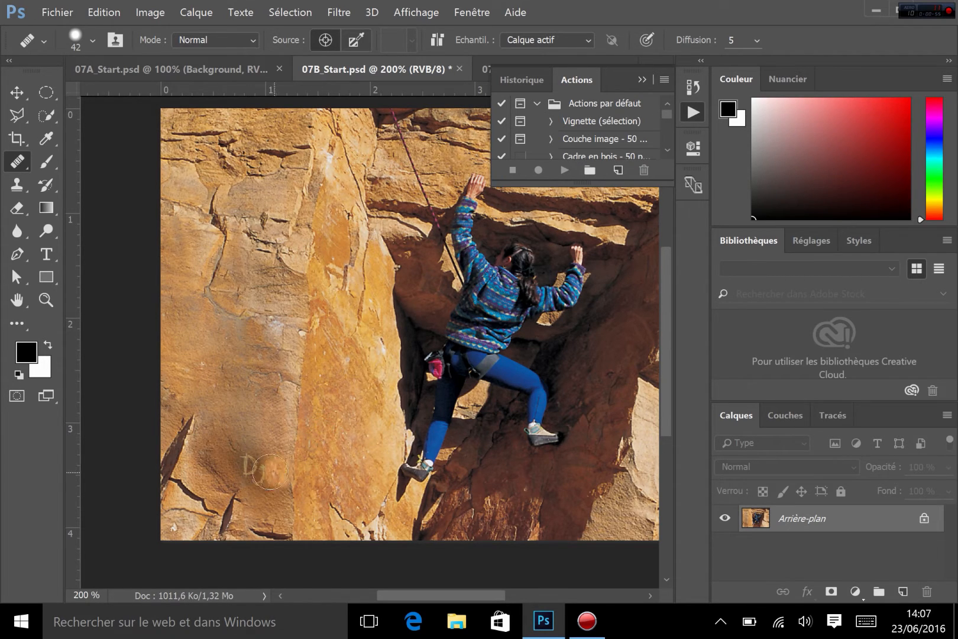
mouse_move(268, 472)
mouse_down()
mouse_move(249, 467)
mouse_move(256, 470)
mouse_up()
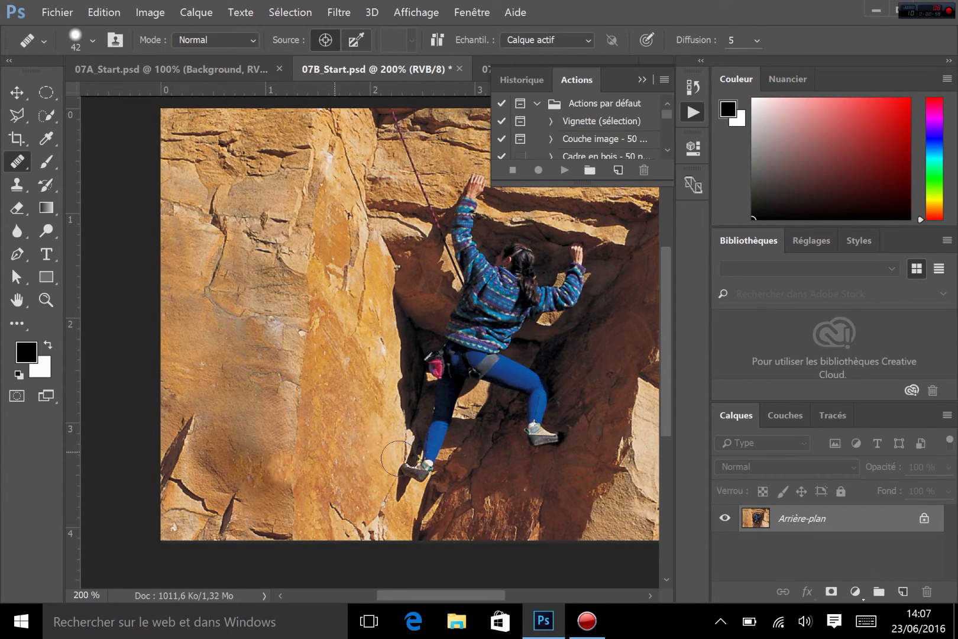
key(ctrl+z)
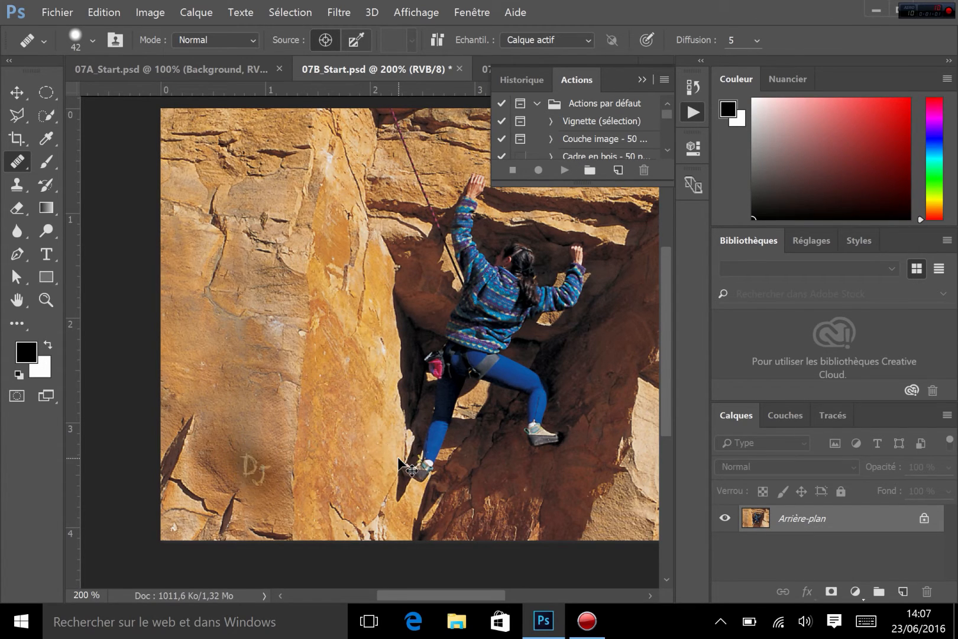
Heal the Dj inscription using rock texture sampled directly above it on the same face
alt+click(246, 415)
drag(245, 460, 253, 471)
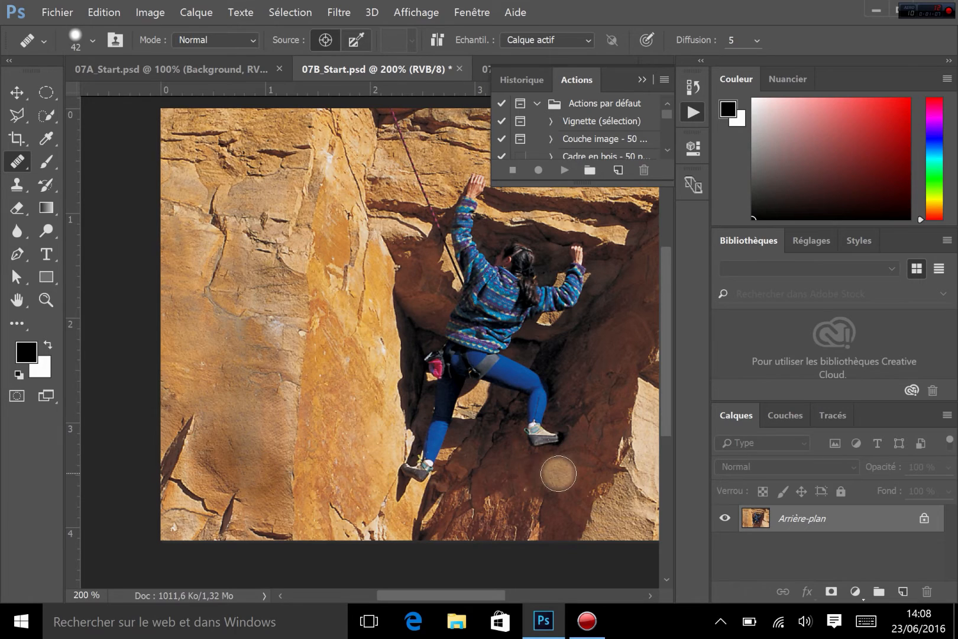
Try healing the small holes in the rock right of the climber with a 32 px Healing Brush, and undo the strokes
drag(513, 459, 418, 459)
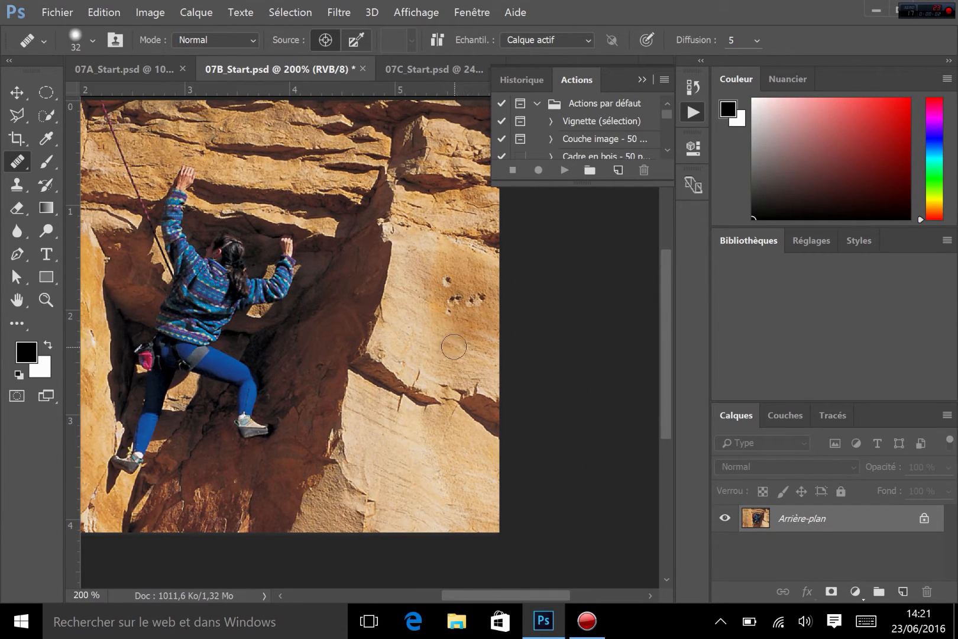
alt+click(454, 356)
drag(453, 304, 455, 325)
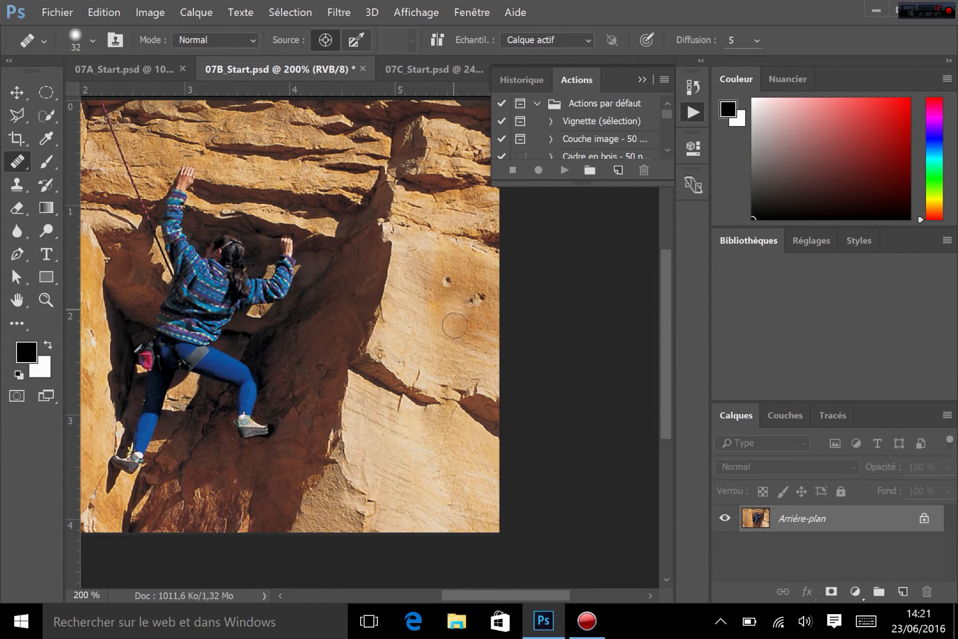
alt+click(422, 257)
click(447, 281)
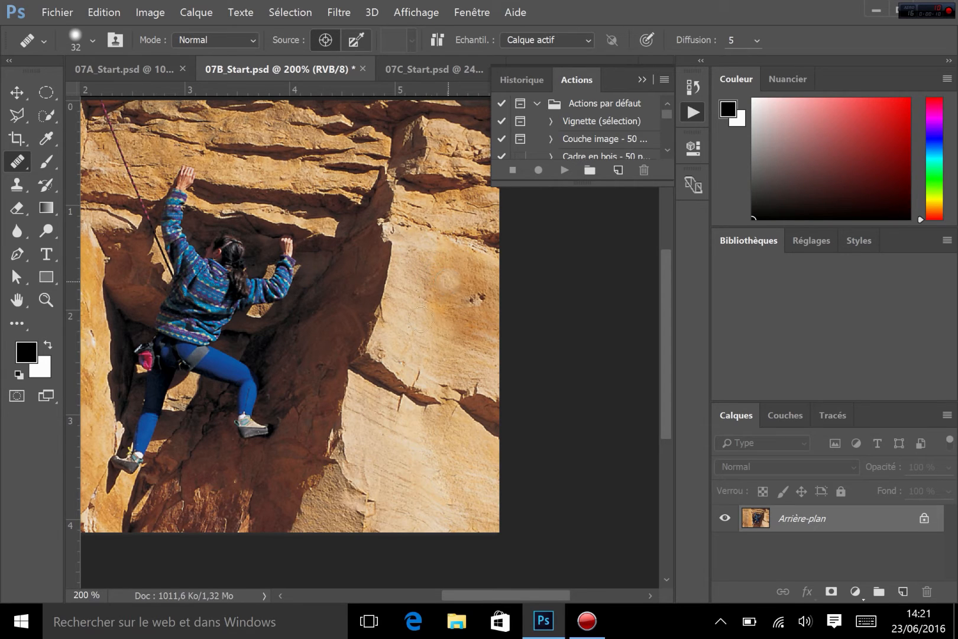
alt+click(424, 331)
mouse_move(480, 298)
mouse_down()
mouse_move(466, 302)
mouse_move(465, 316)
mouse_up()
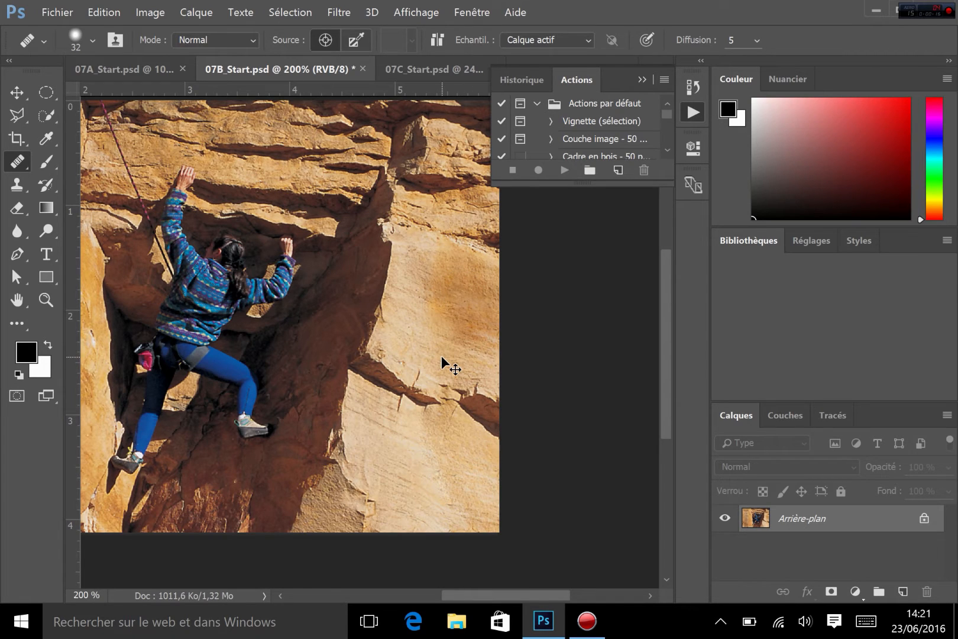
key(ctrl+z)
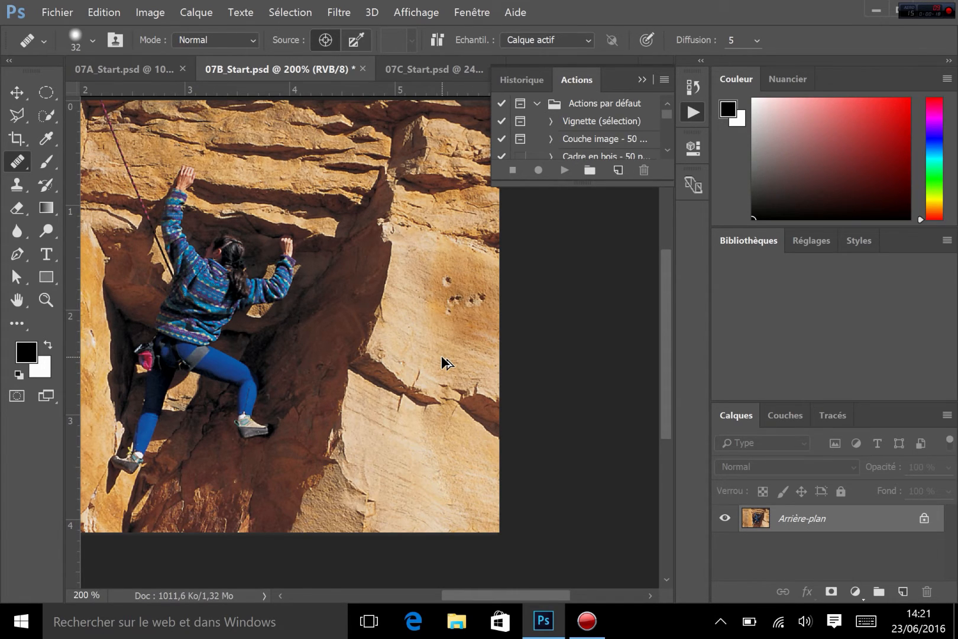
Try removing the same rock holes with the Spot Healing Brush at 19 px, and undo the stroke
right_click(16, 170)
click(70, 158)
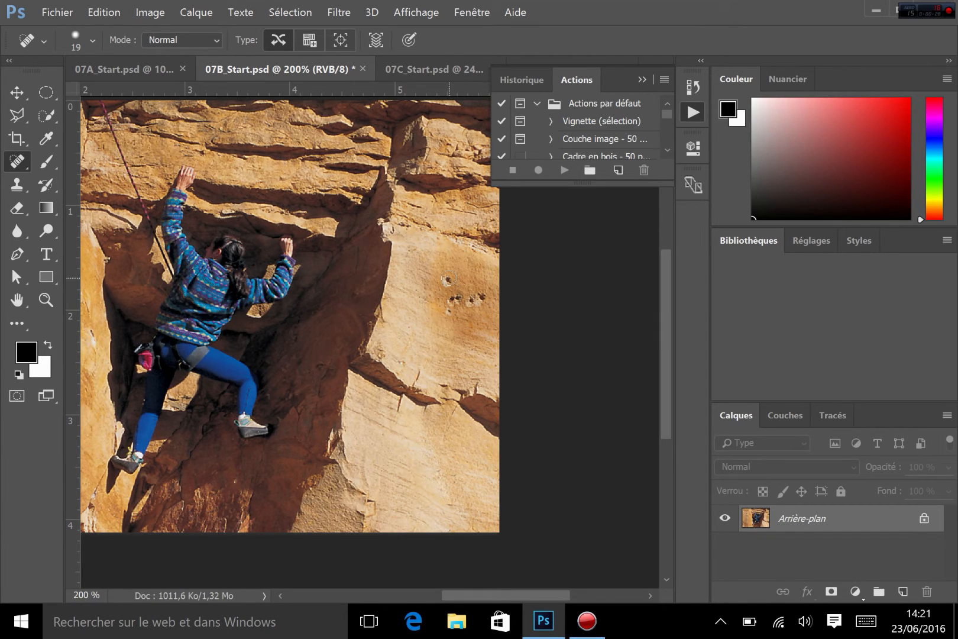
mouse_move(443, 279)
mouse_down()
mouse_move(445, 318)
mouse_move(448, 301)
mouse_move(483, 297)
mouse_up()
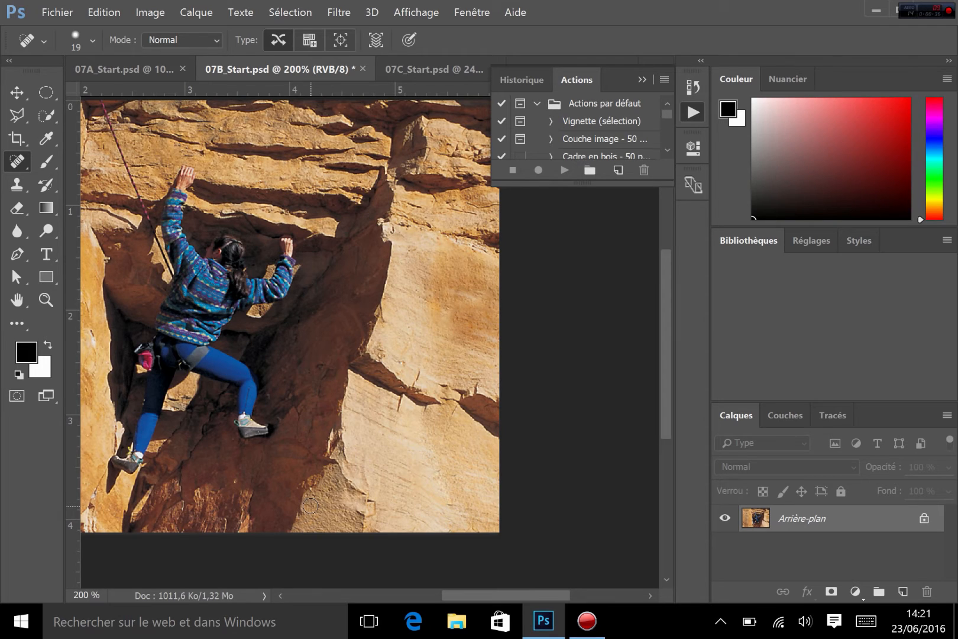
key(ctrl+z)
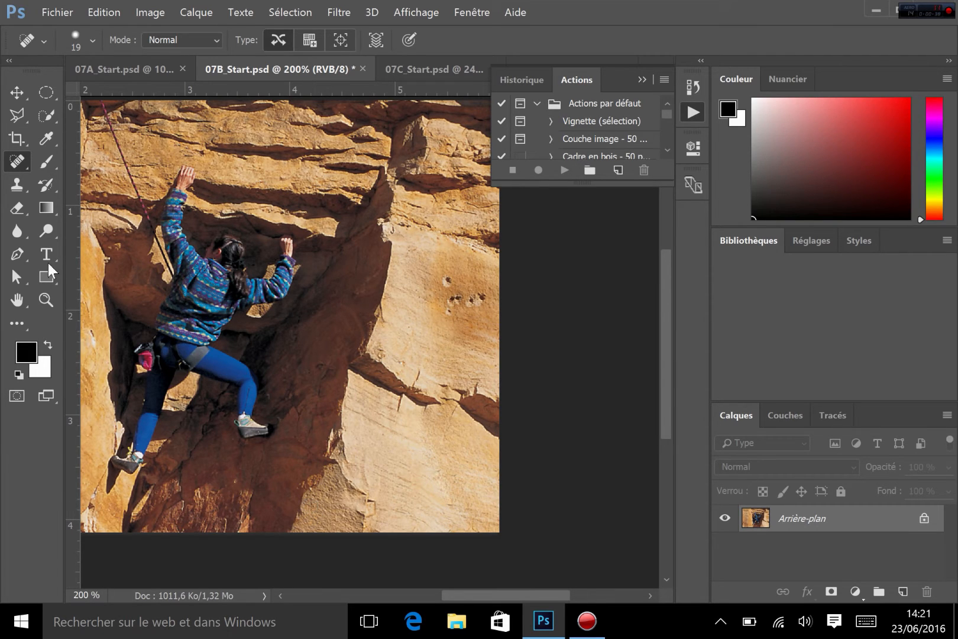
Try the Patch tool in Source mode, outlining the rock holes and replacing them from the clean rock below, and undo the patch
right_click(16, 165)
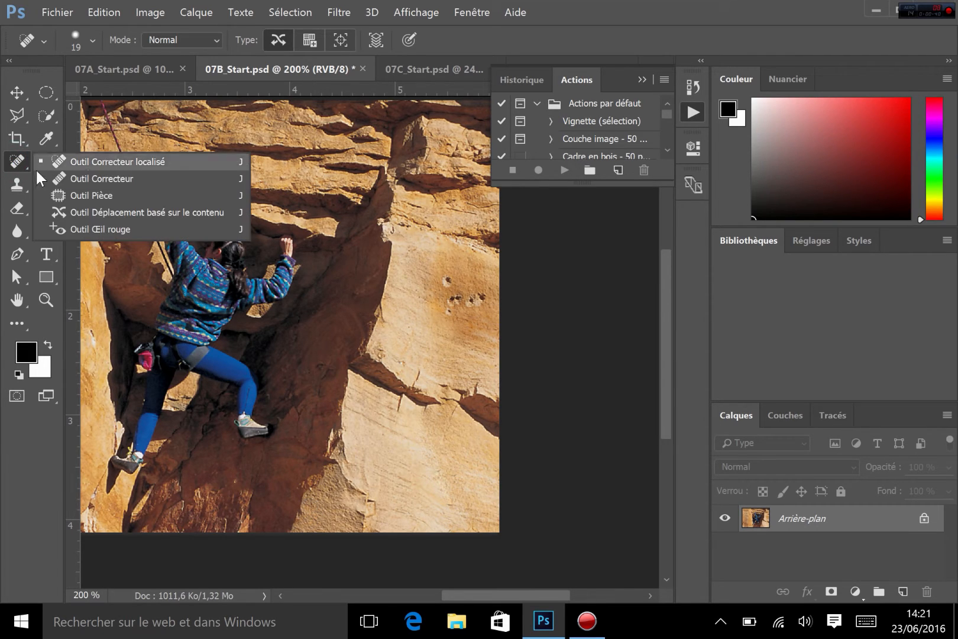
click(61, 196)
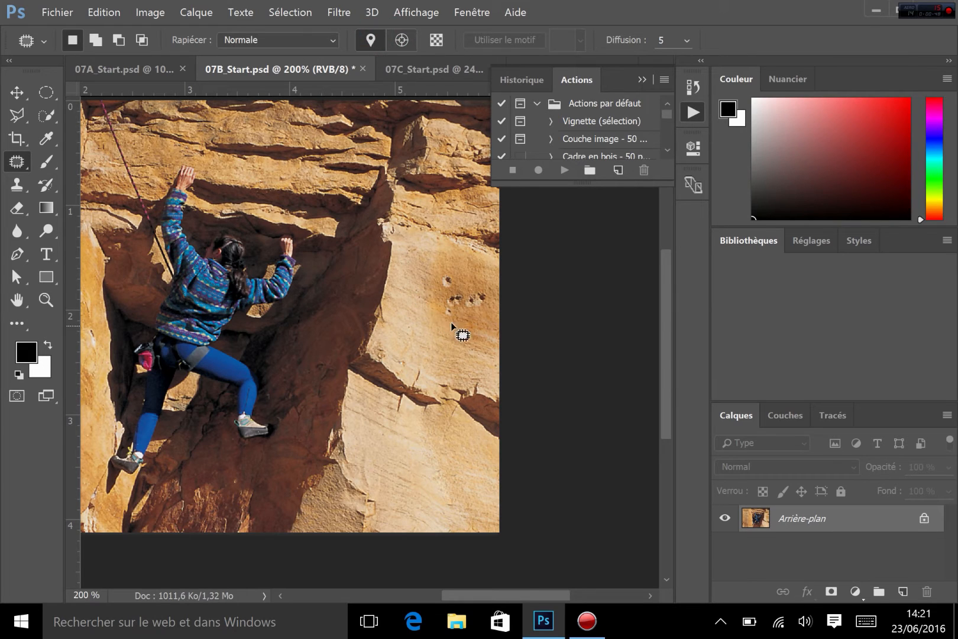
mouse_move(440, 301)
mouse_down()
mouse_move(431, 323)
mouse_move(472, 317)
mouse_move(489, 300)
mouse_move(478, 284)
mouse_move(440, 271)
mouse_up()
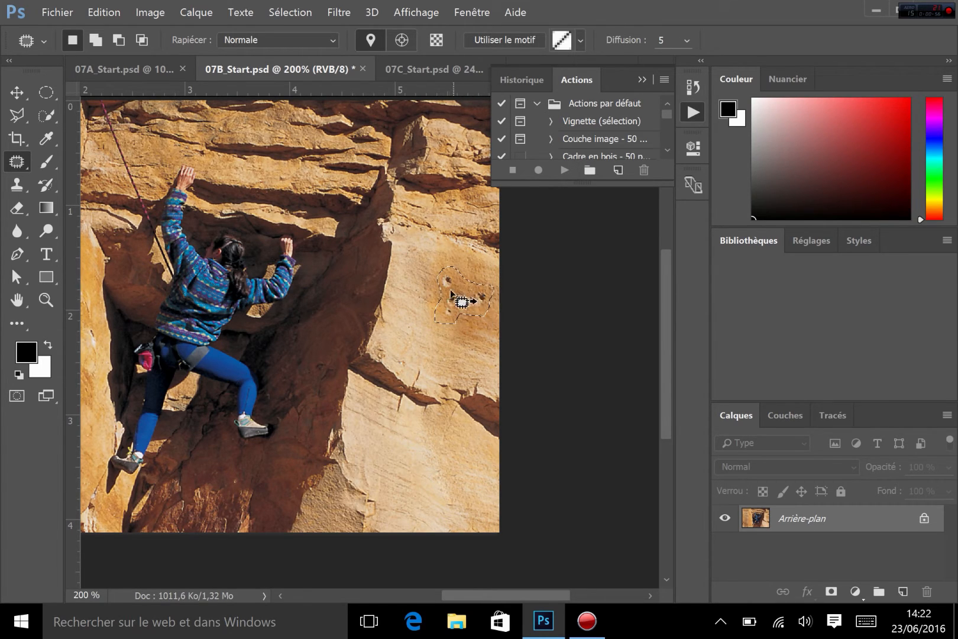
drag(460, 294, 423, 456)
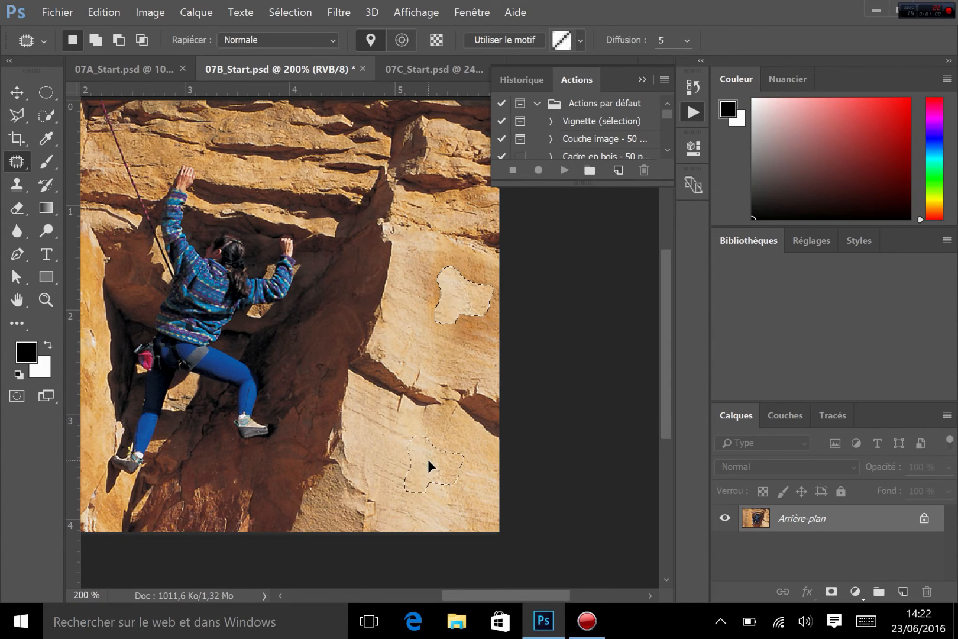
click(468, 338)
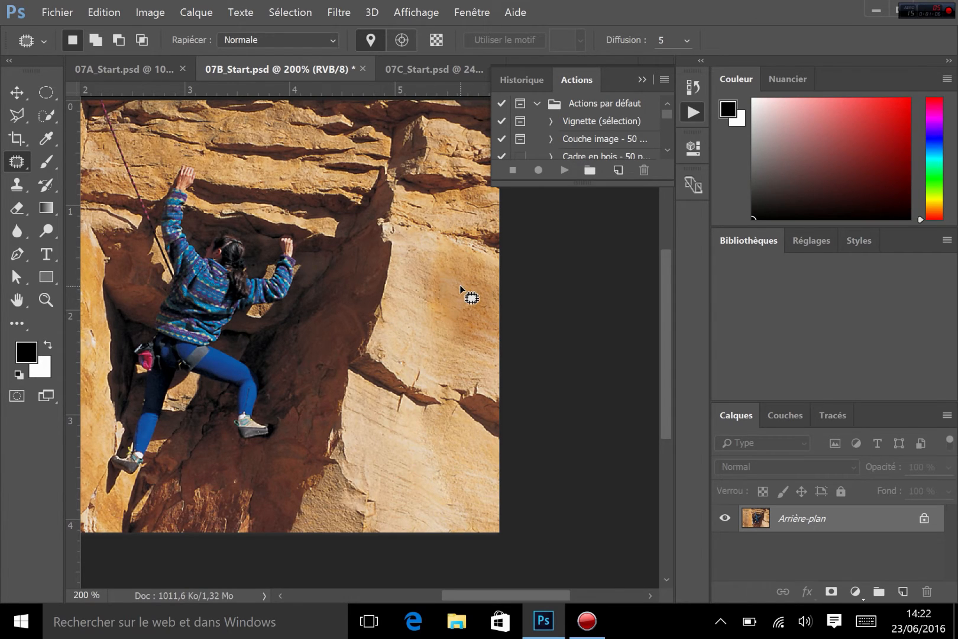
drag(448, 269, 450, 270)
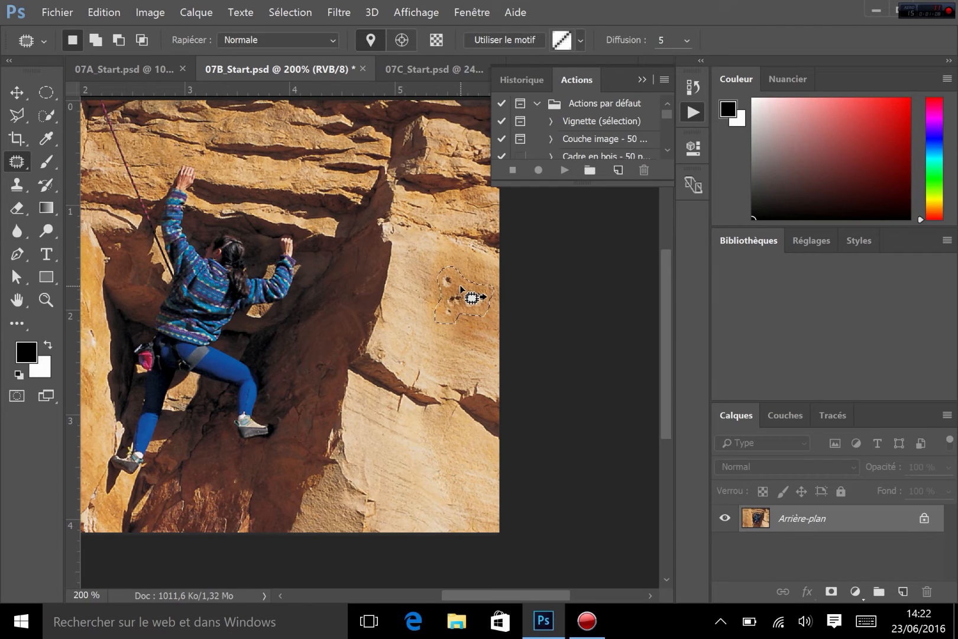
click(460, 284)
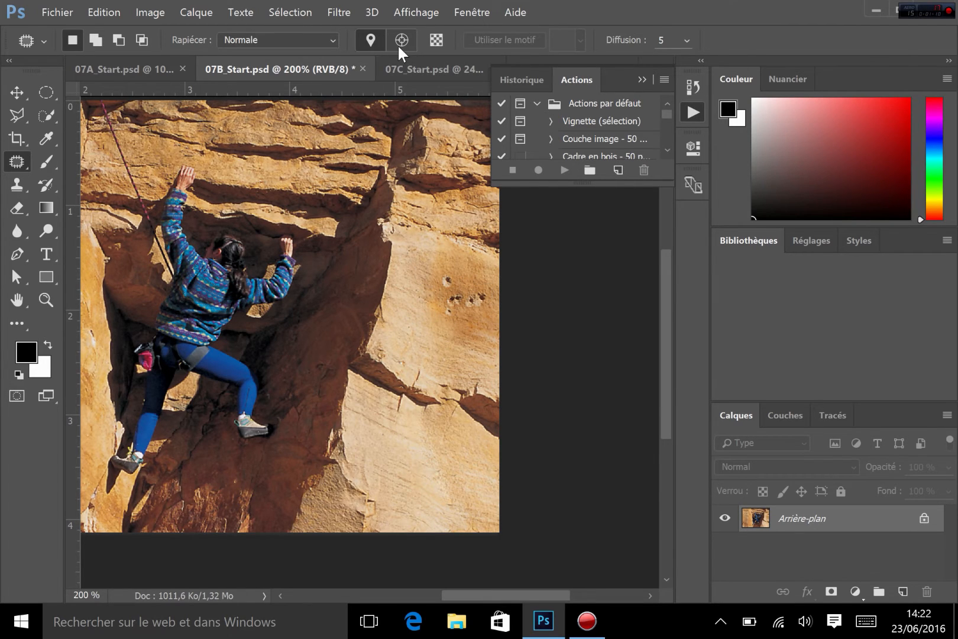
With the Patch tool in Destination mode, outline clean rock below the crack, move it over the holes, and deselect
mouse_move(424, 430)
mouse_down()
mouse_move(403, 472)
mouse_move(412, 491)
mouse_move(444, 496)
mouse_move(465, 455)
mouse_move(452, 435)
mouse_move(425, 430)
mouse_up()
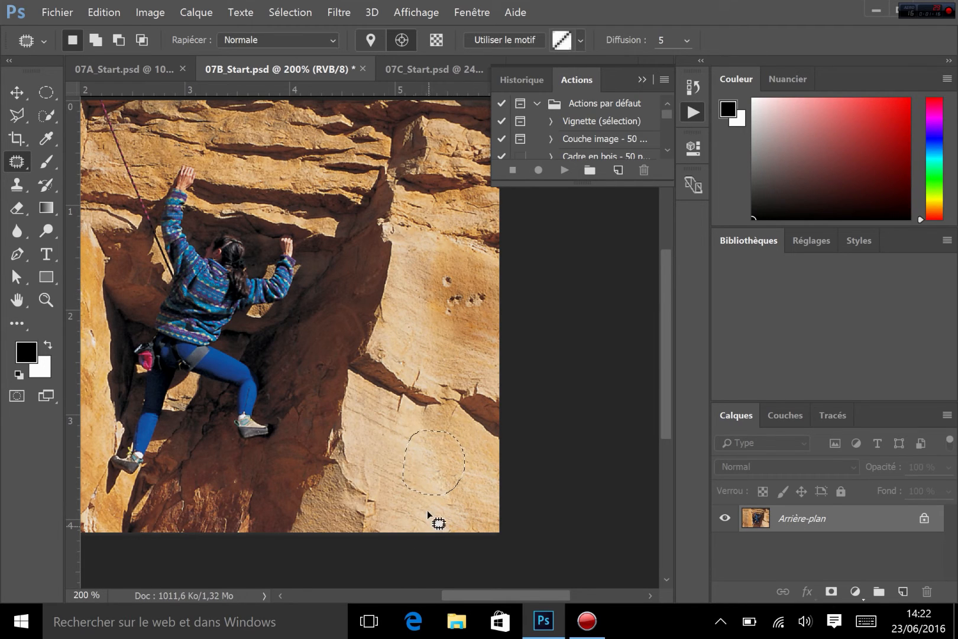
drag(430, 454, 453, 298)
key(ctrl+d)
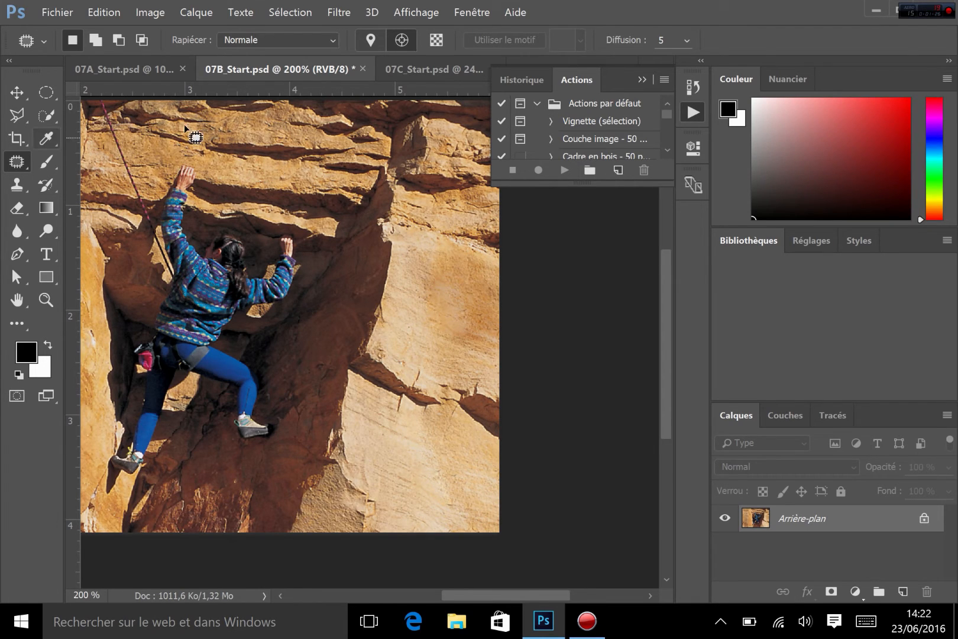
Switch to 07C_Start.psd and remove the man's horizontal forehead wrinkles with the Spot Healing Brush at 19 px
click(391, 68)
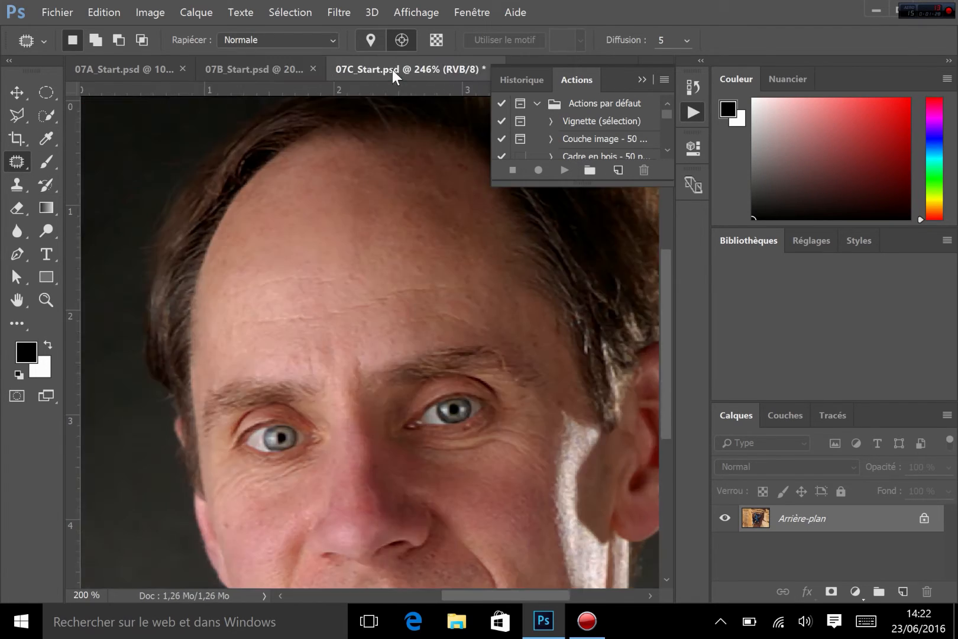
key(space)
drag(379, 246, 362, 204)
click(19, 157)
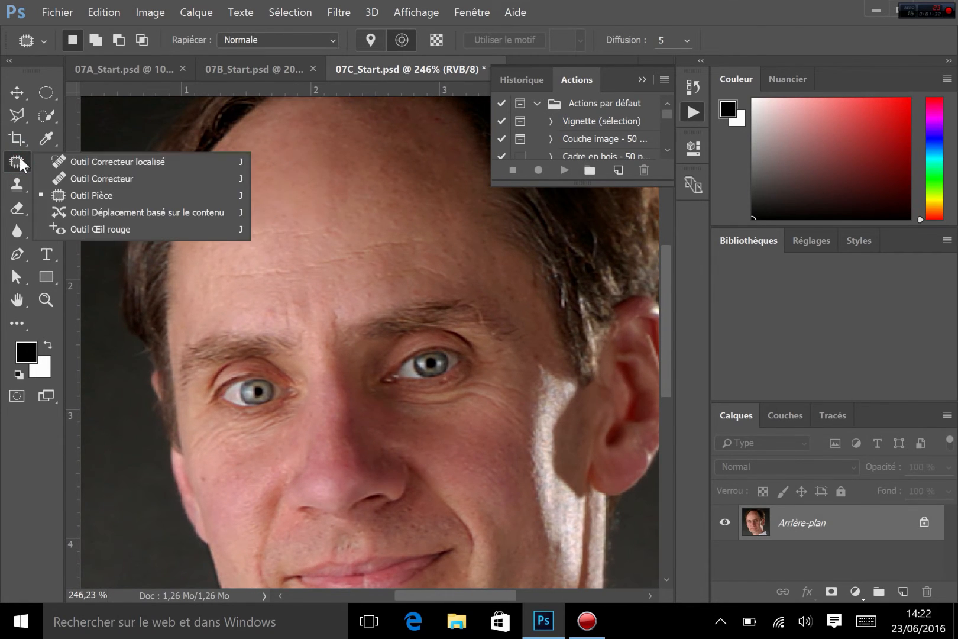
click(114, 164)
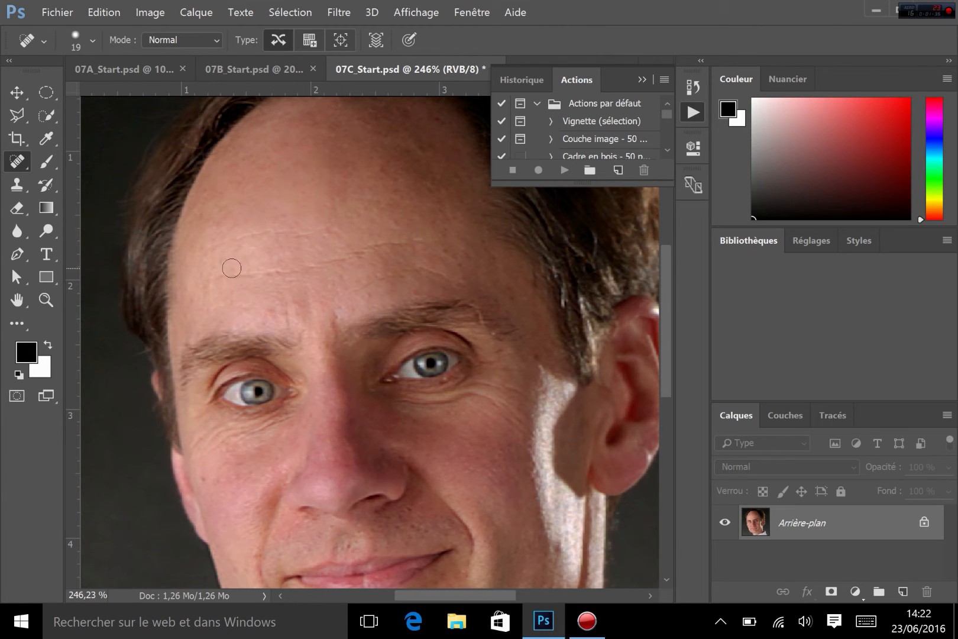
mouse_move(215, 276)
mouse_down()
mouse_move(325, 265)
mouse_move(435, 237)
mouse_up()
mouse_move(205, 250)
mouse_down()
mouse_move(325, 225)
mouse_move(359, 247)
mouse_up()
Choose the Content-Aware Move tool in Move mode and switch to kangourou-plage-australie.jpg
click(694, 115)
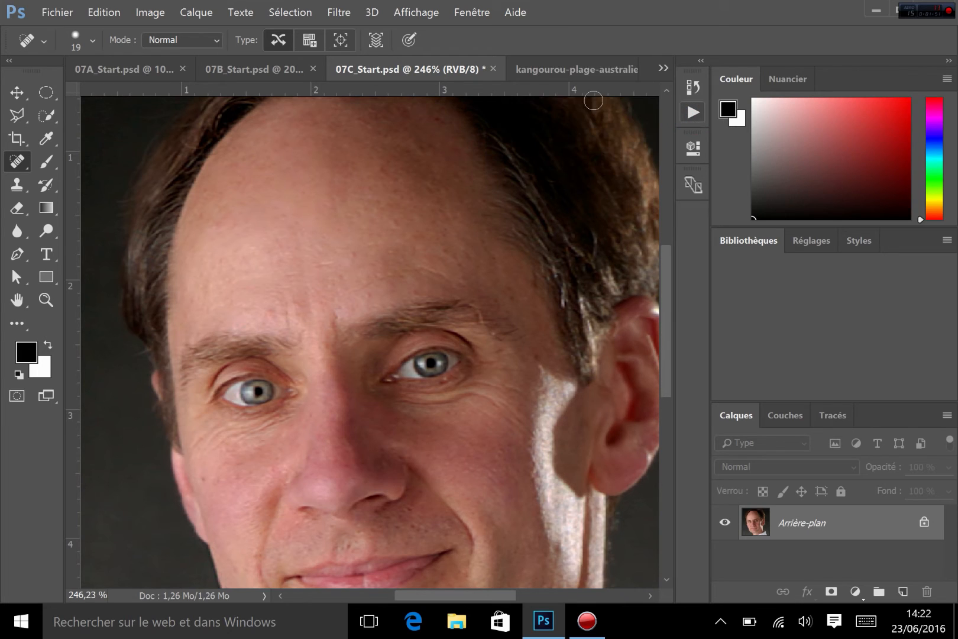
right_click(16, 168)
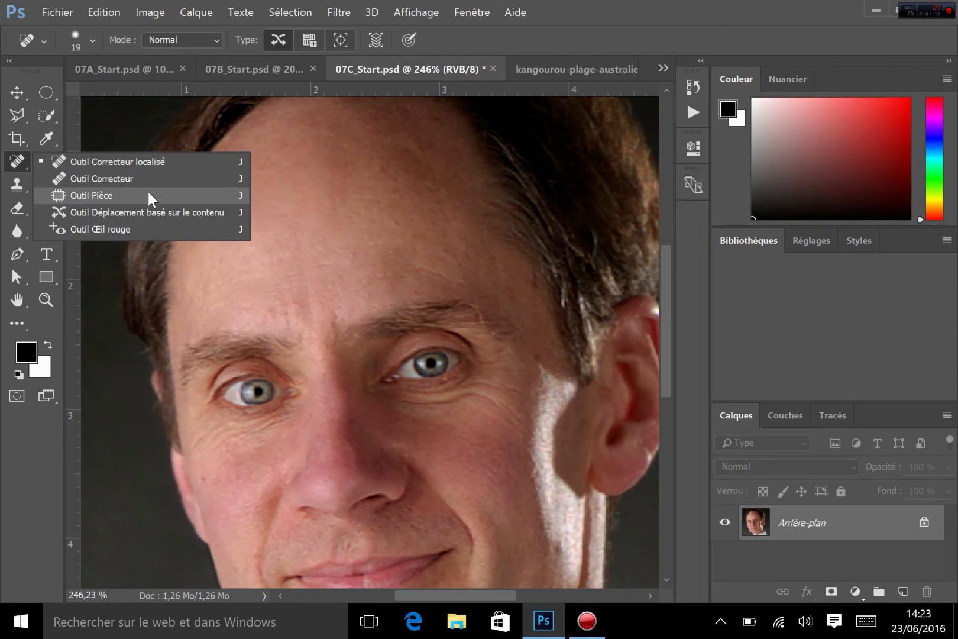
click(176, 212)
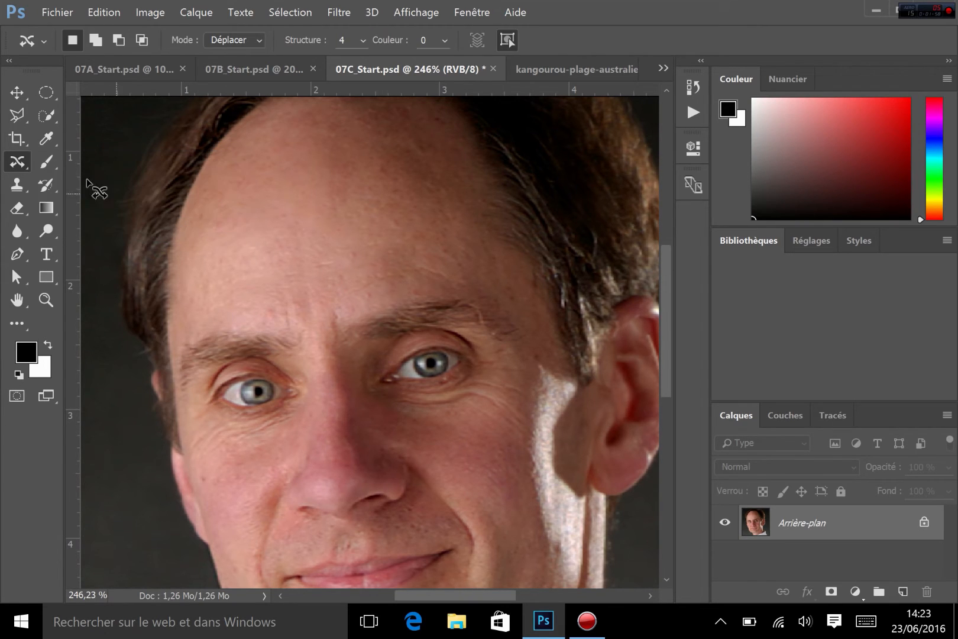
click(554, 67)
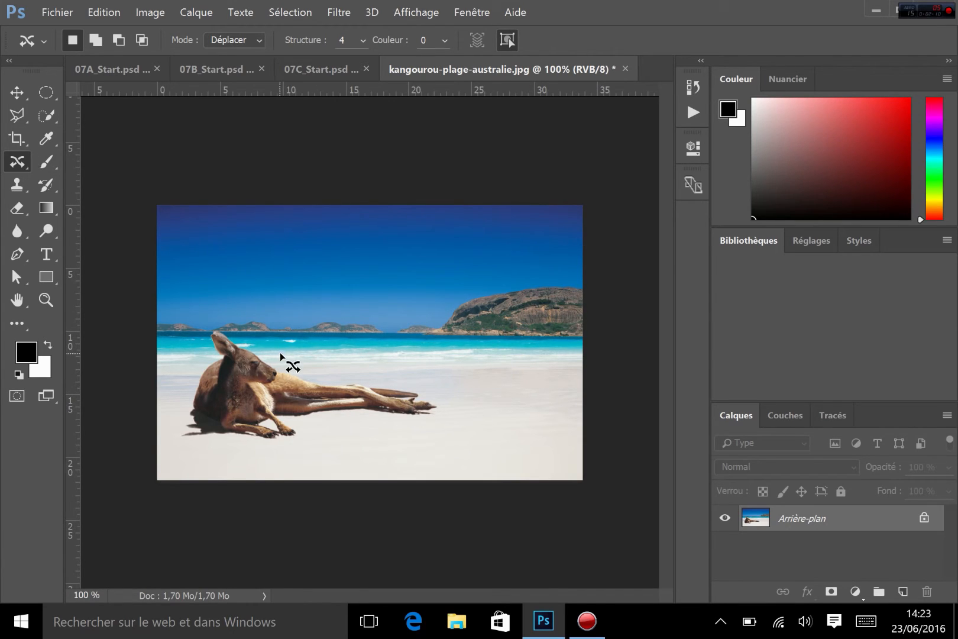
With the Content-Aware Move tool, outline the kangaroo, shift it rightward along the beach, apply the move, and deselect
drag(279, 353, 210, 328)
mouse_move(181, 393)
mouse_down()
mouse_move(171, 431)
mouse_move(176, 451)
mouse_move(292, 449)
mouse_move(306, 431)
mouse_move(336, 425)
mouse_move(443, 420)
mouse_up()
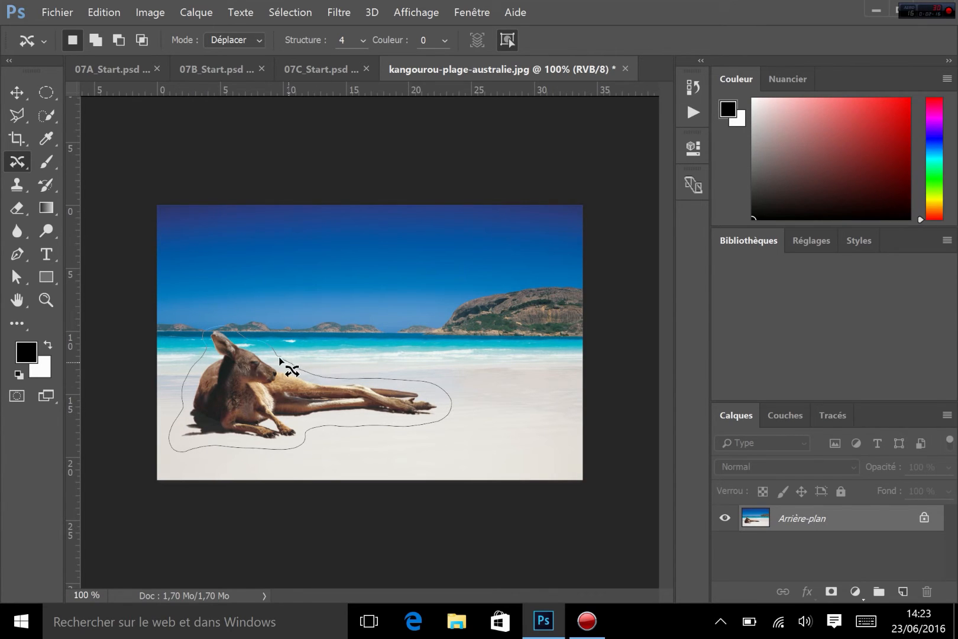
drag(280, 359, 279, 360)
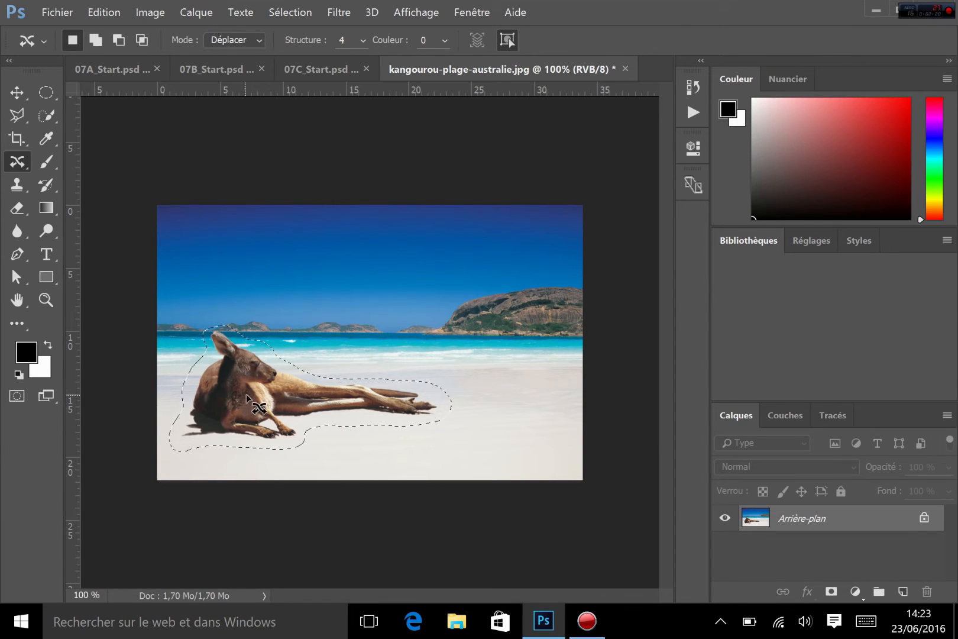
drag(239, 392, 354, 394)
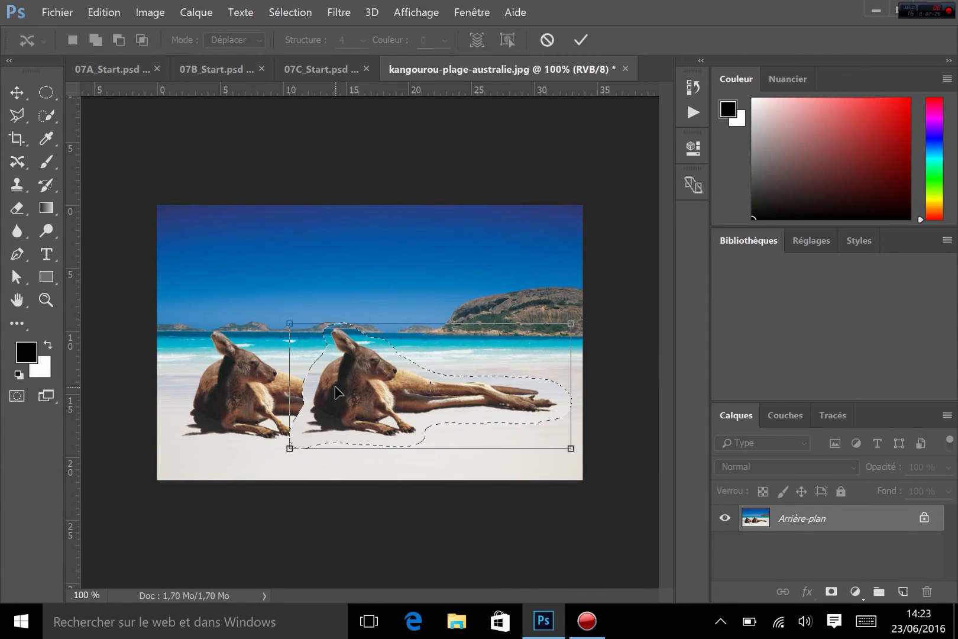
key(Return)
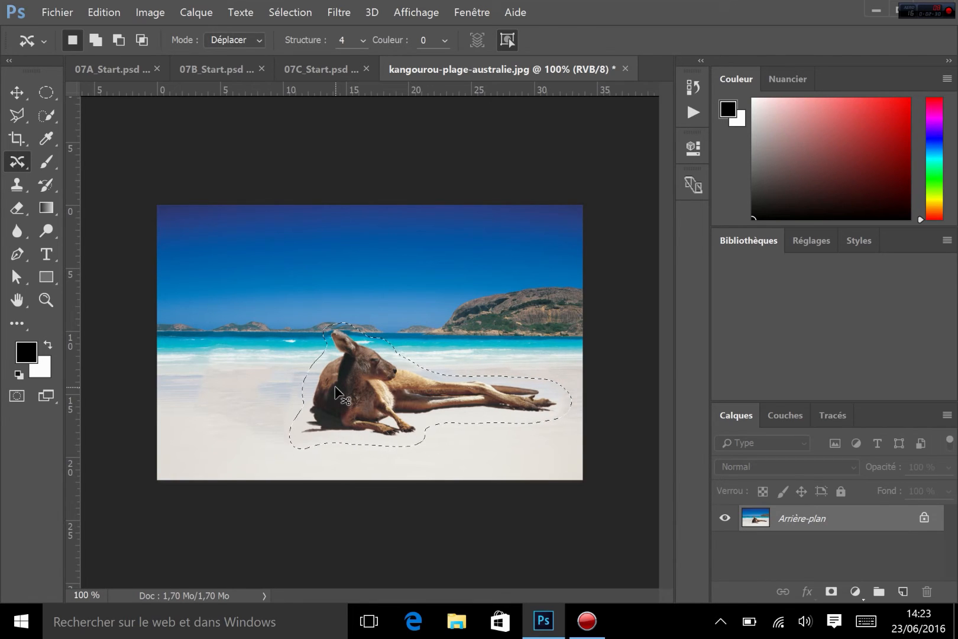
key(ctrl+d)
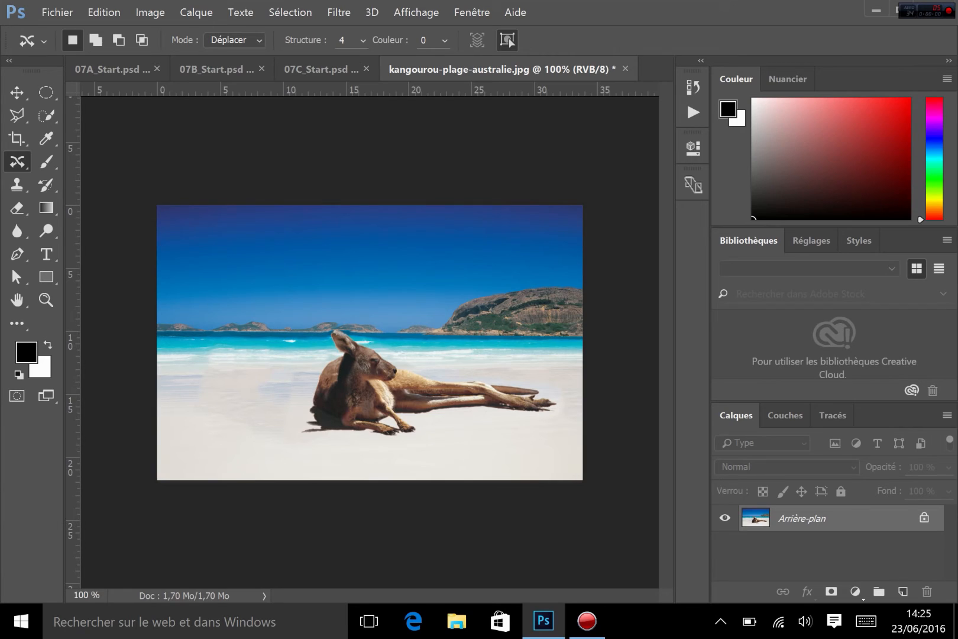
Choose the Red Eye tool, then switch to Chrome and search Google for "oeil rouge"
right_click(19, 161)
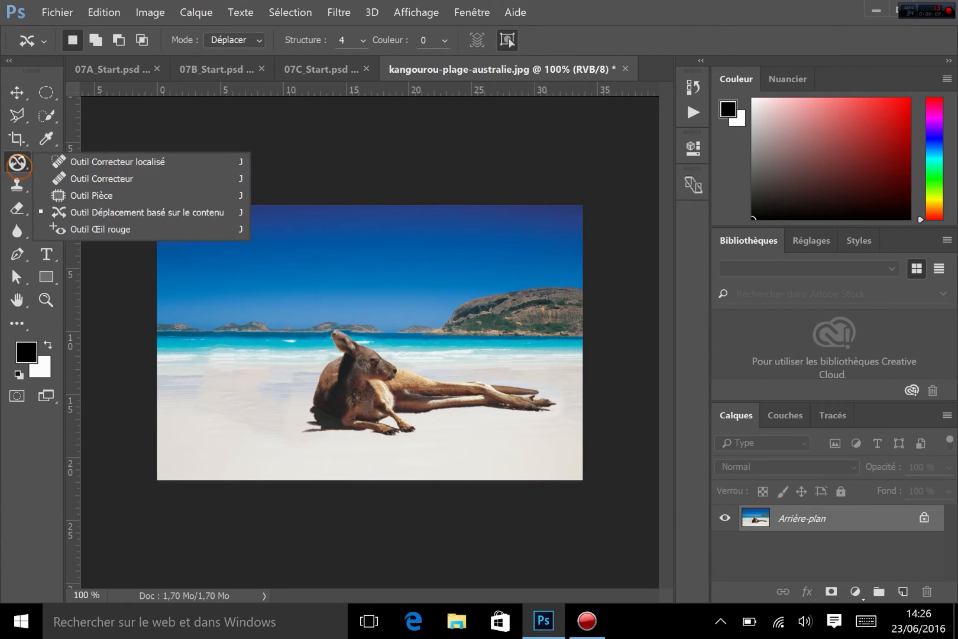
click(124, 230)
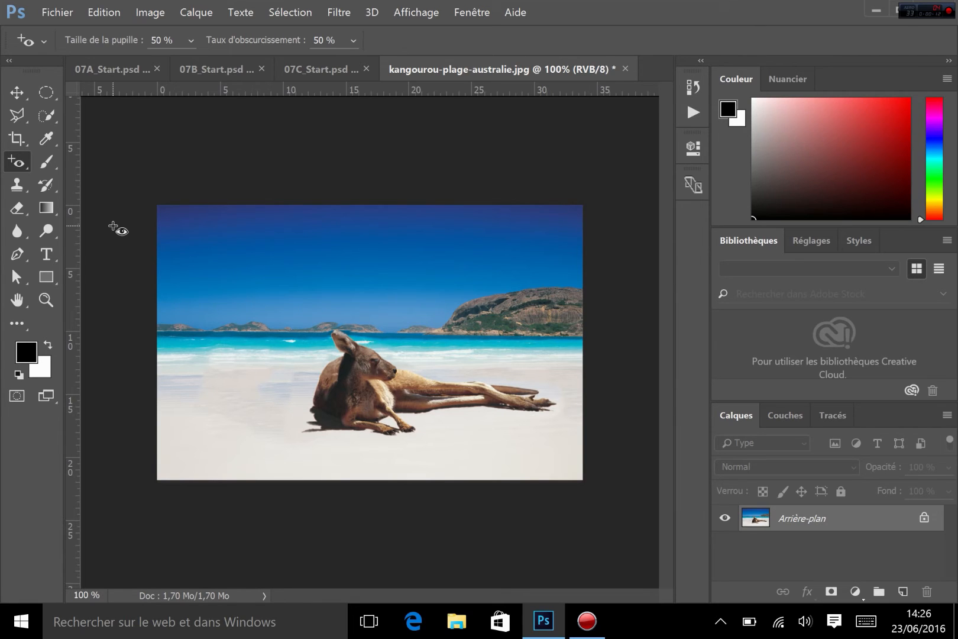
click(249, 622)
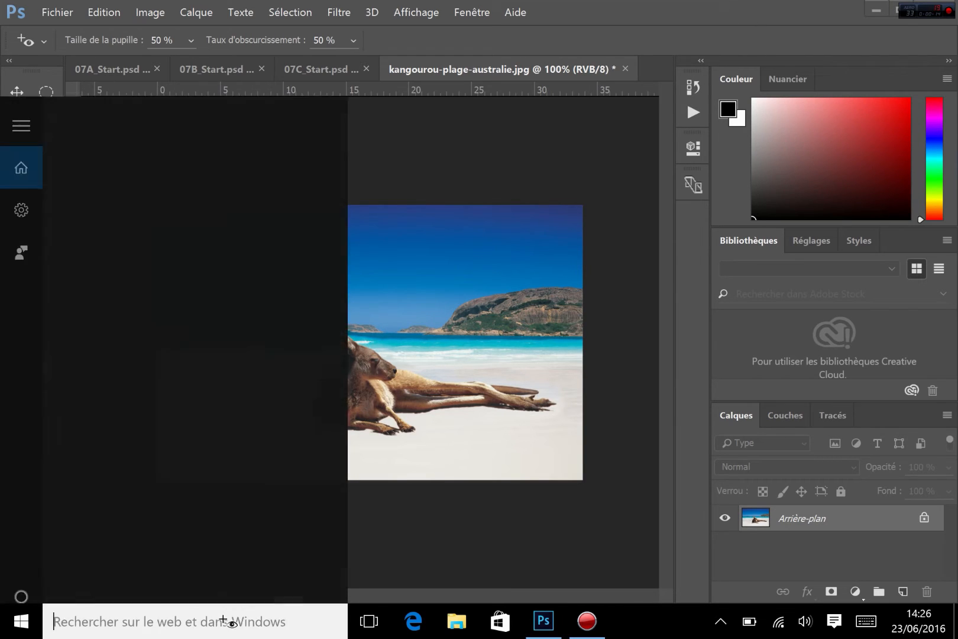
text(chrome)
key(Return)
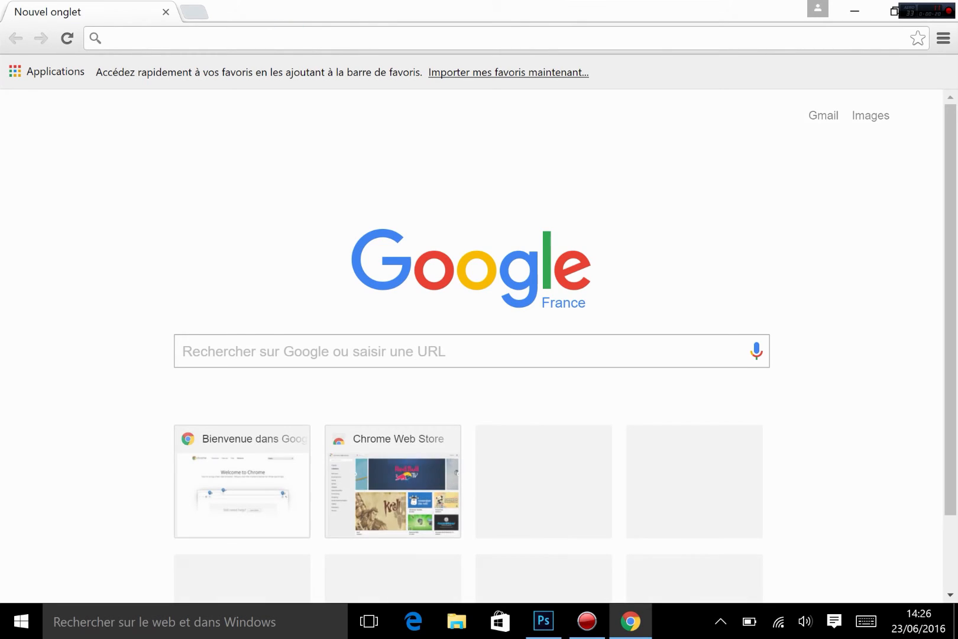
text(oeil rou)
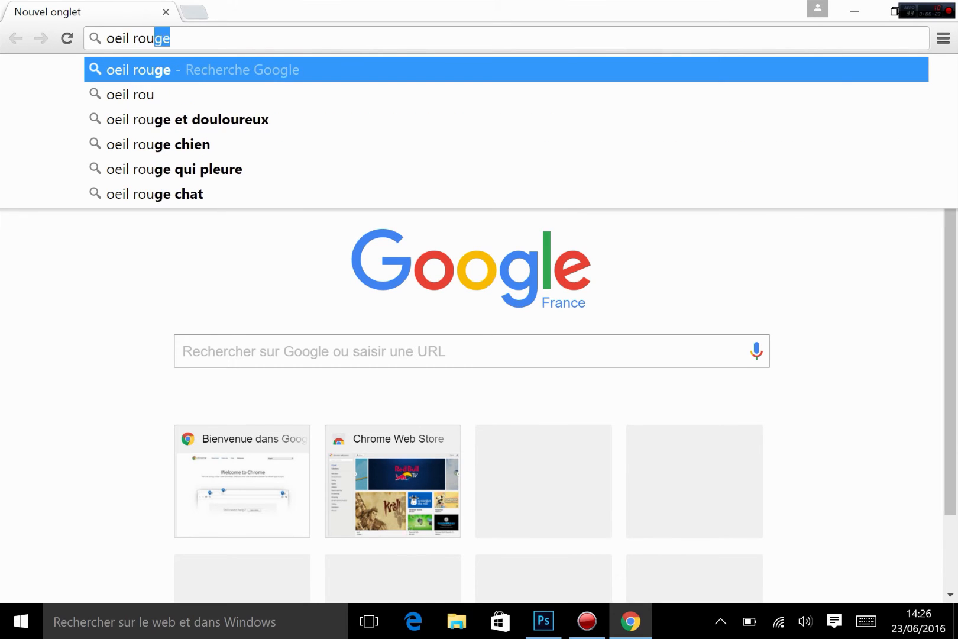
key(Return)
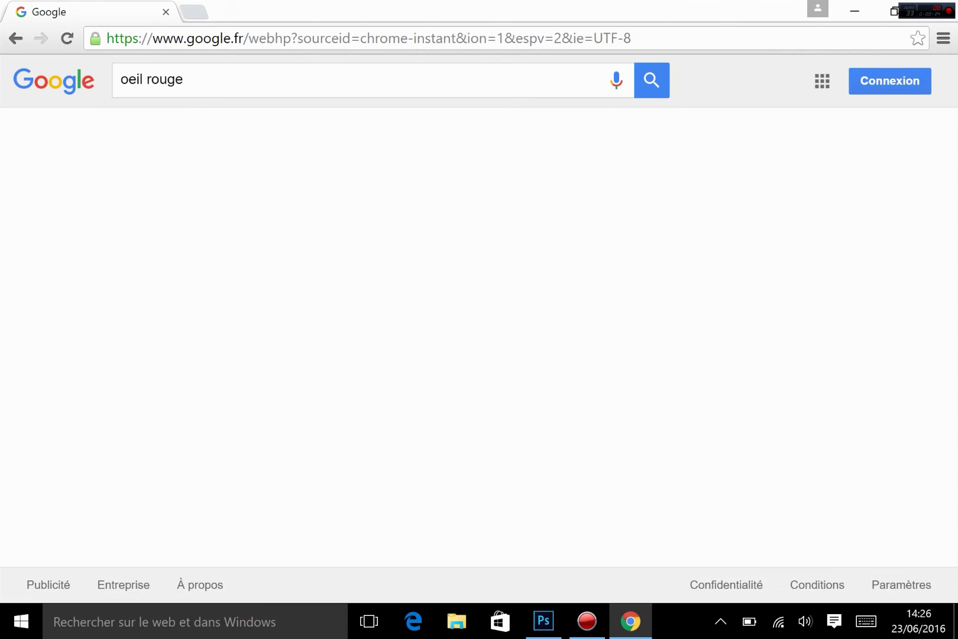
Open a full-size red eye photo from the "Oeil Iris Rouge" image results and save it as oeil-rouge-8857409 in the images folder
click(195, 138)
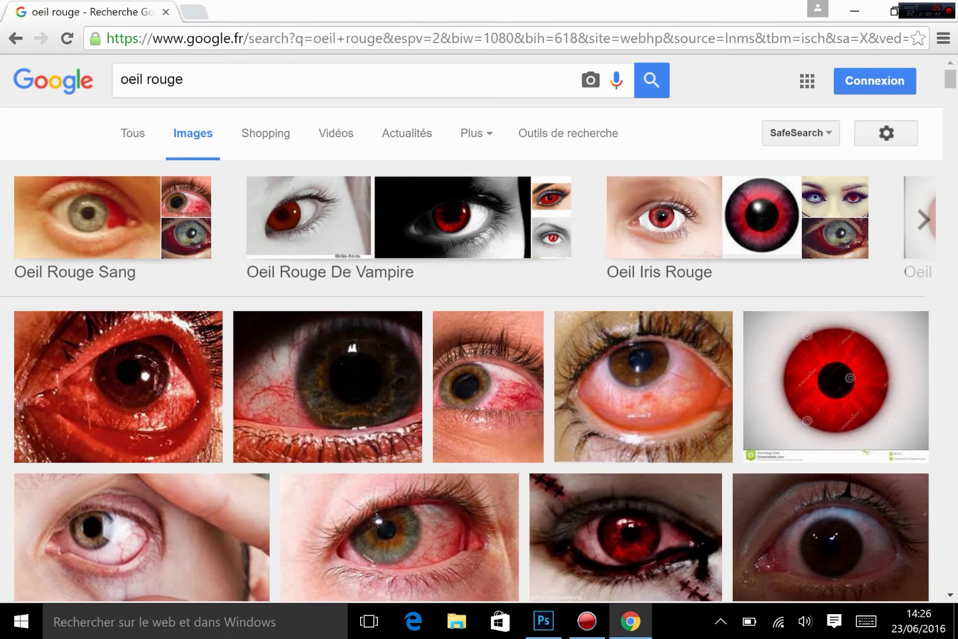
click(672, 227)
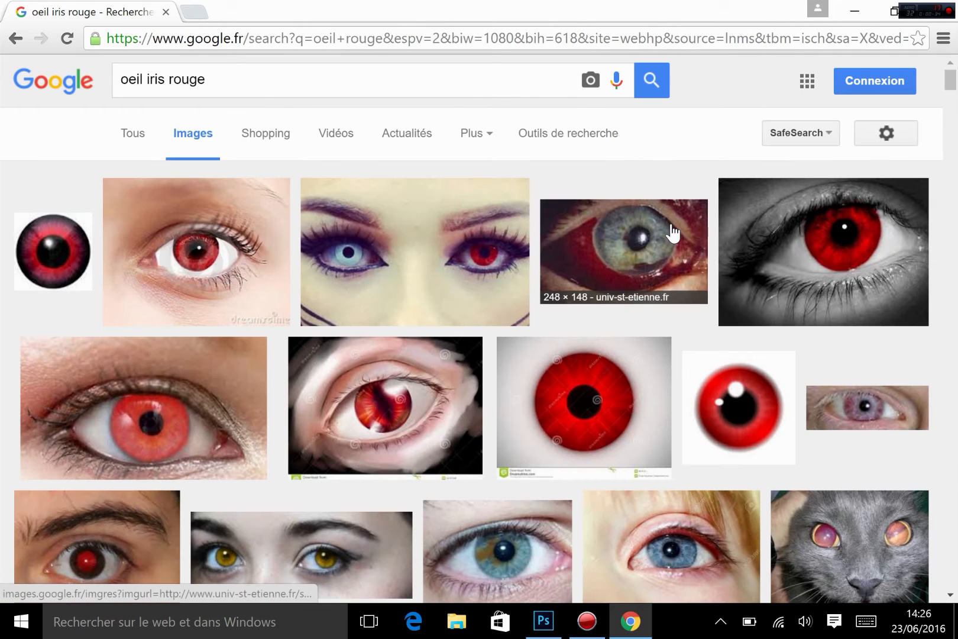
click(235, 283)
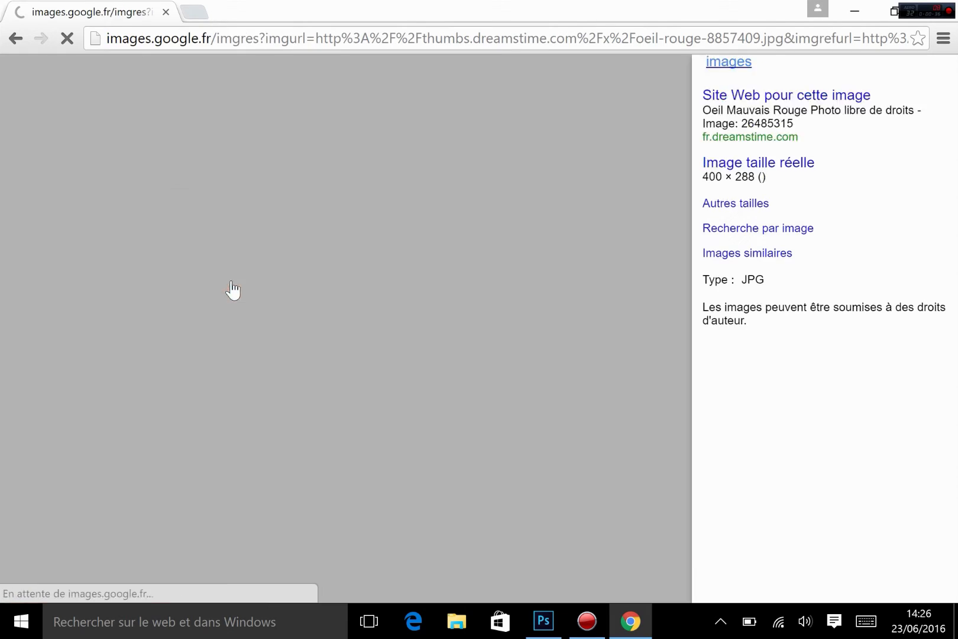
click(725, 196)
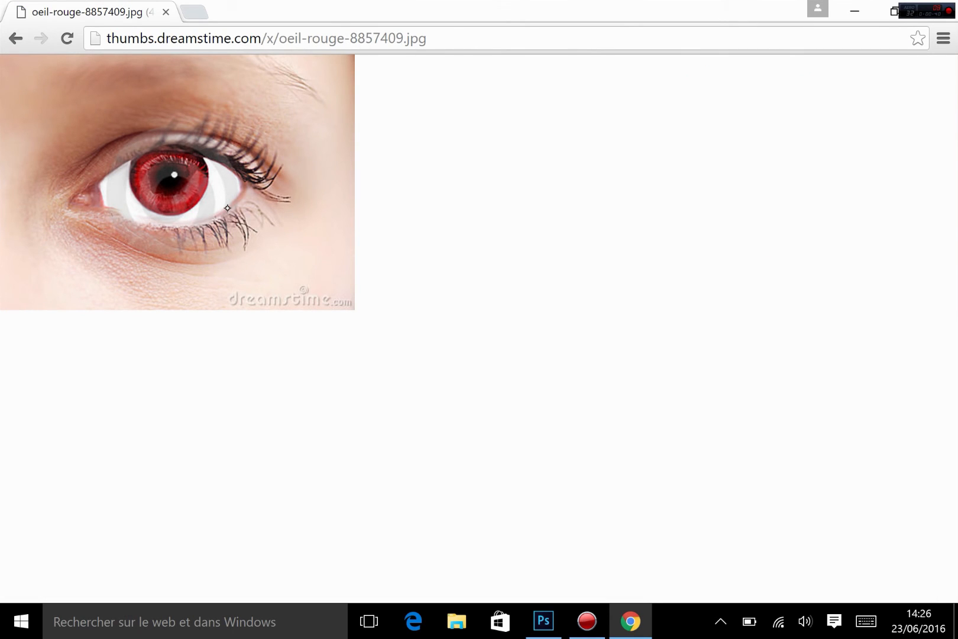
key(ctrl+s)
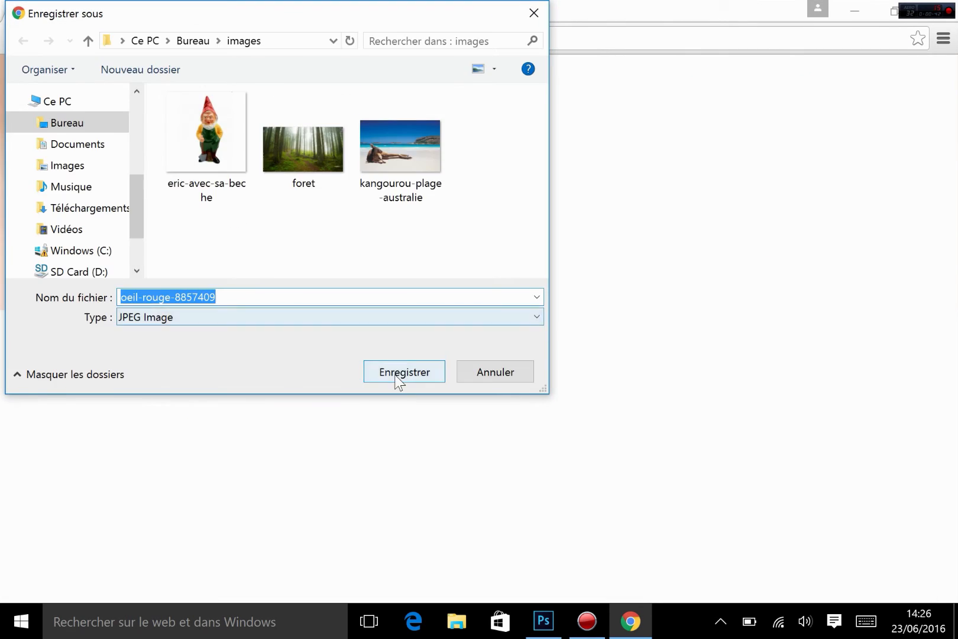
click(408, 376)
Switch back to Photoshop and open oeil-rouge-8857409.jpg from the images folder
click(544, 621)
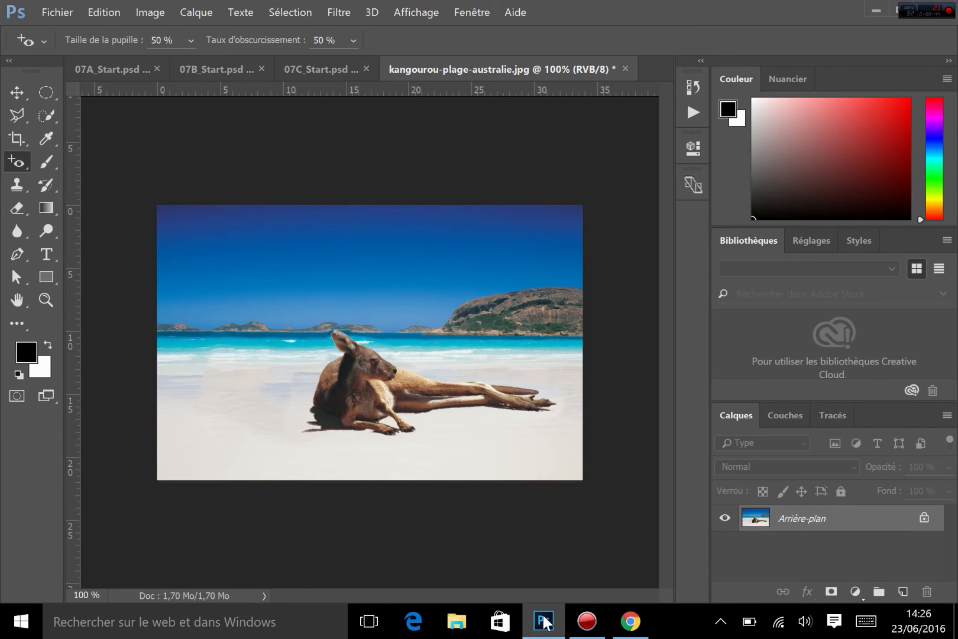
key(ctrl+o)
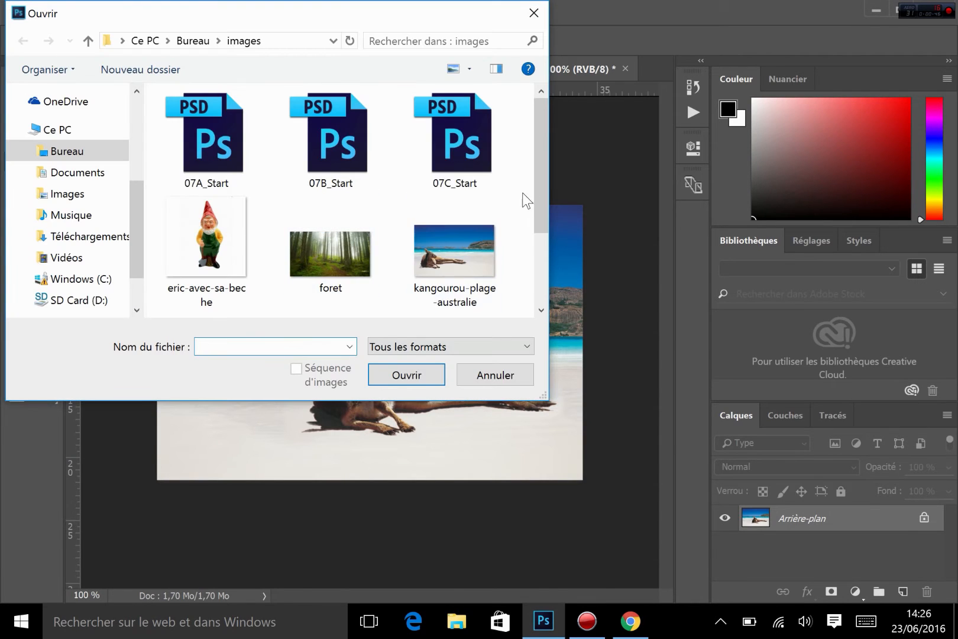
scroll(513, 303, down, 2)
double_click(230, 262)
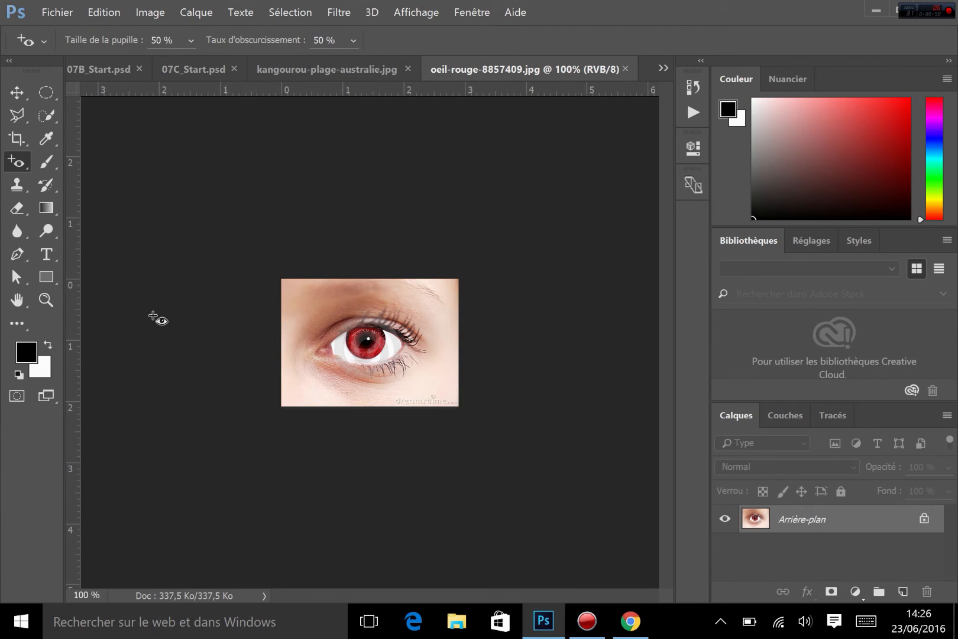
Neutralise the red iris with the Red Eye tool at 50% pupil size and 50% darken amount, then close the eye photo
click(365, 349)
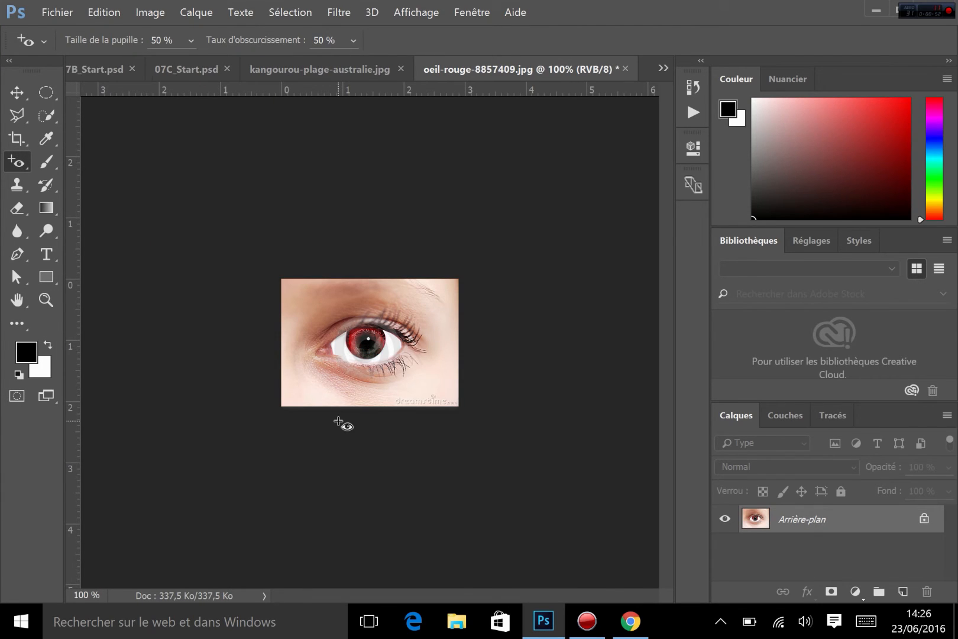
click(353, 342)
click(380, 342)
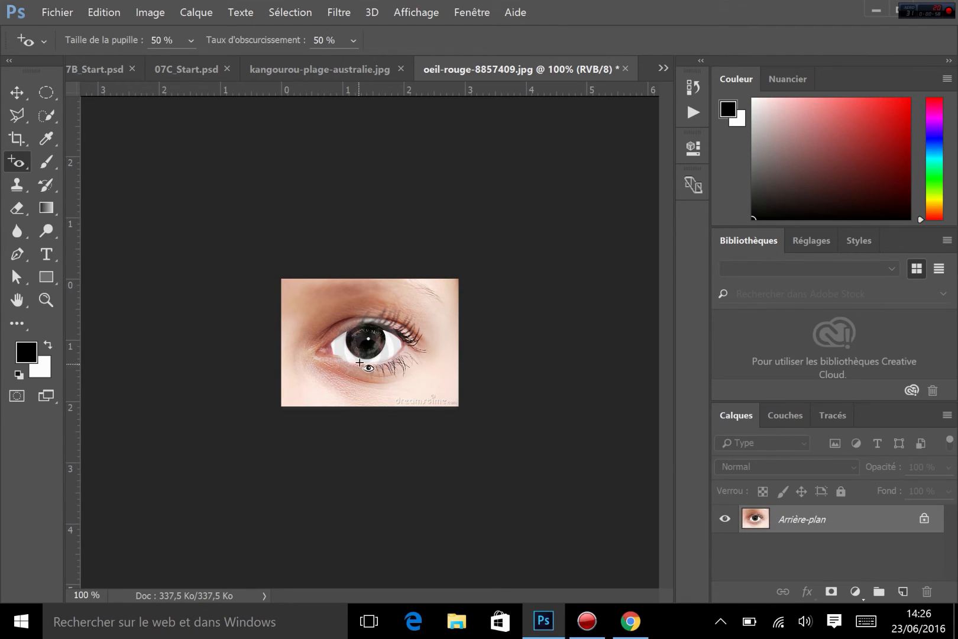
click(355, 332)
key(ctrl+w)
click(474, 252)
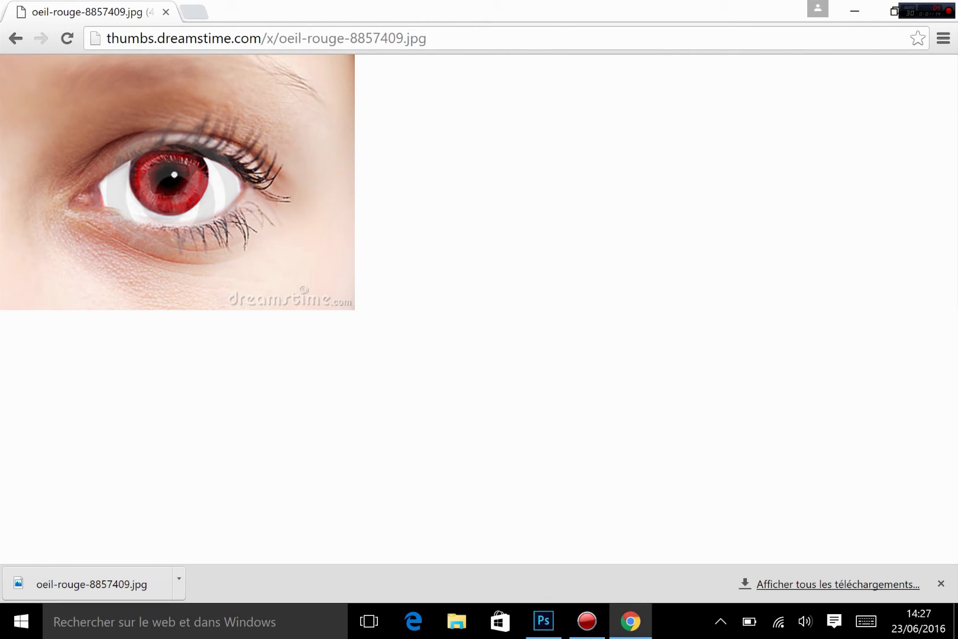
click(554, 625)
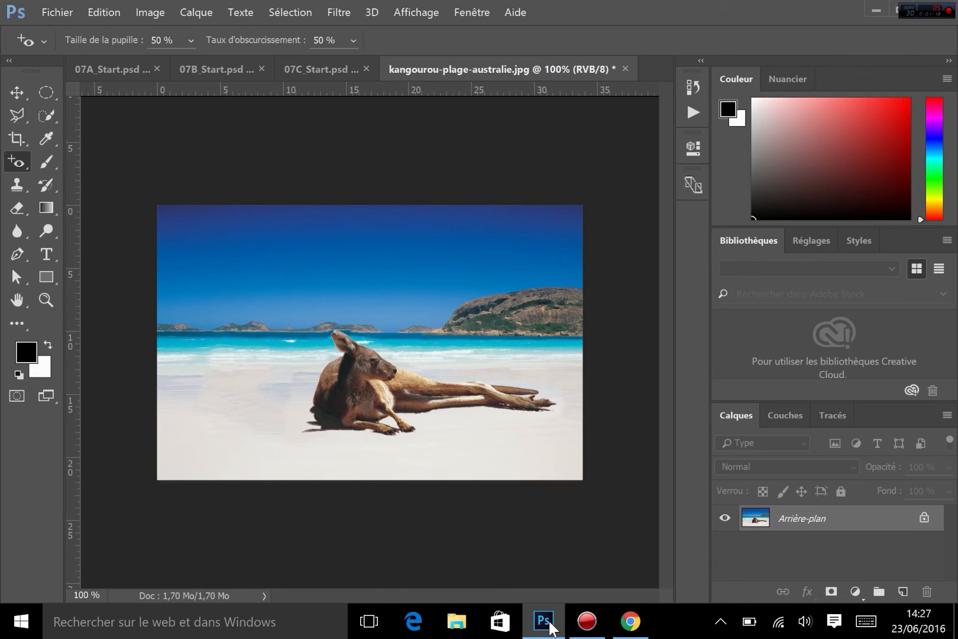
right_click(17, 162)
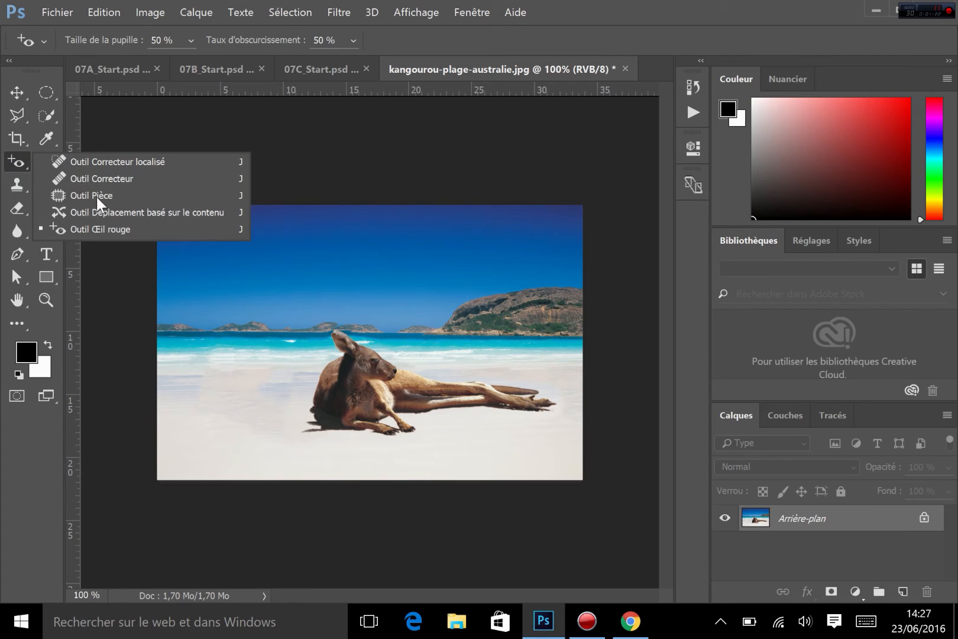
click(18, 187)
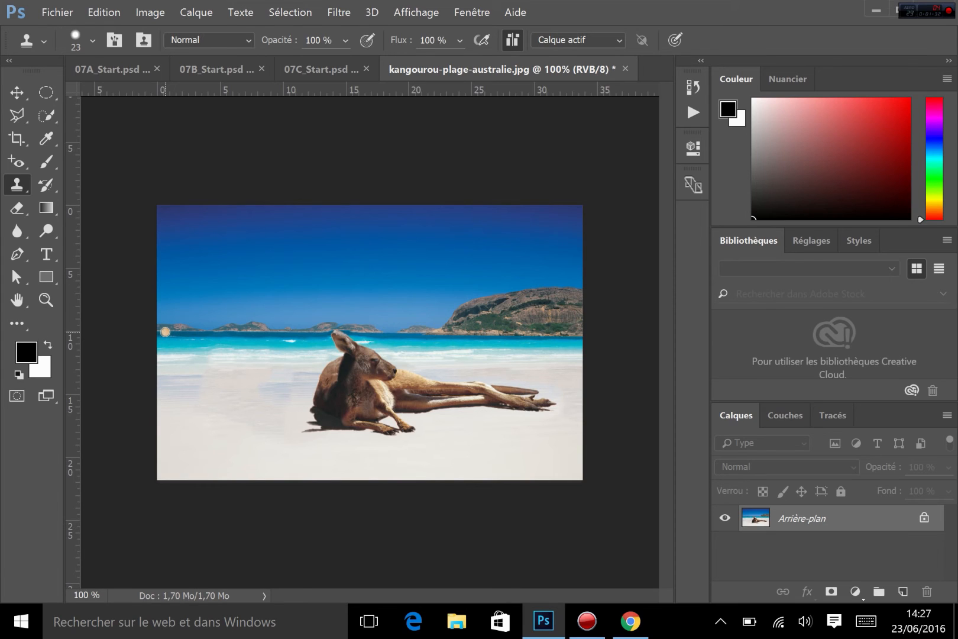
click(110, 13)
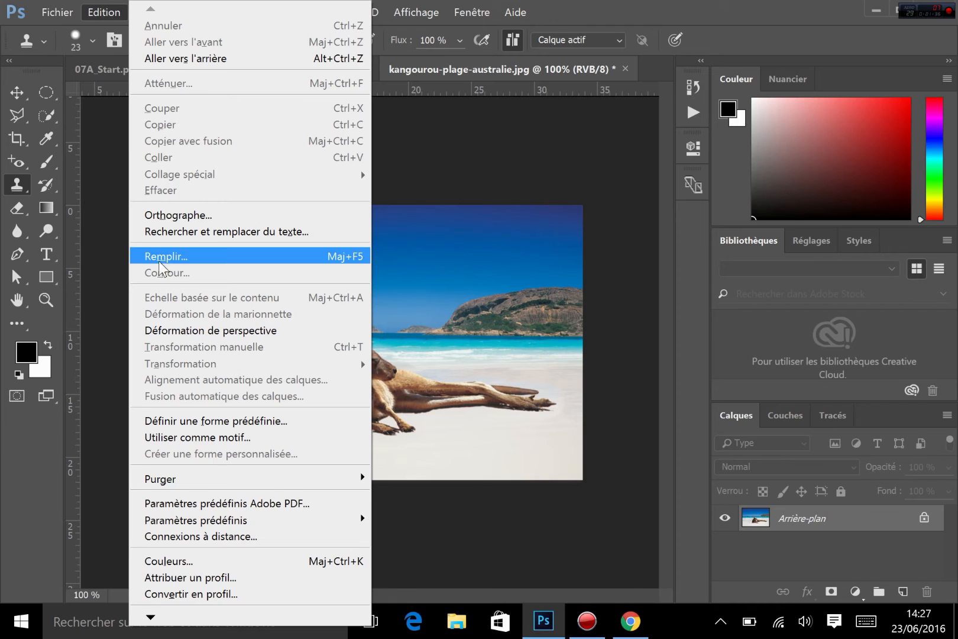
click(109, 13)
click(94, 13)
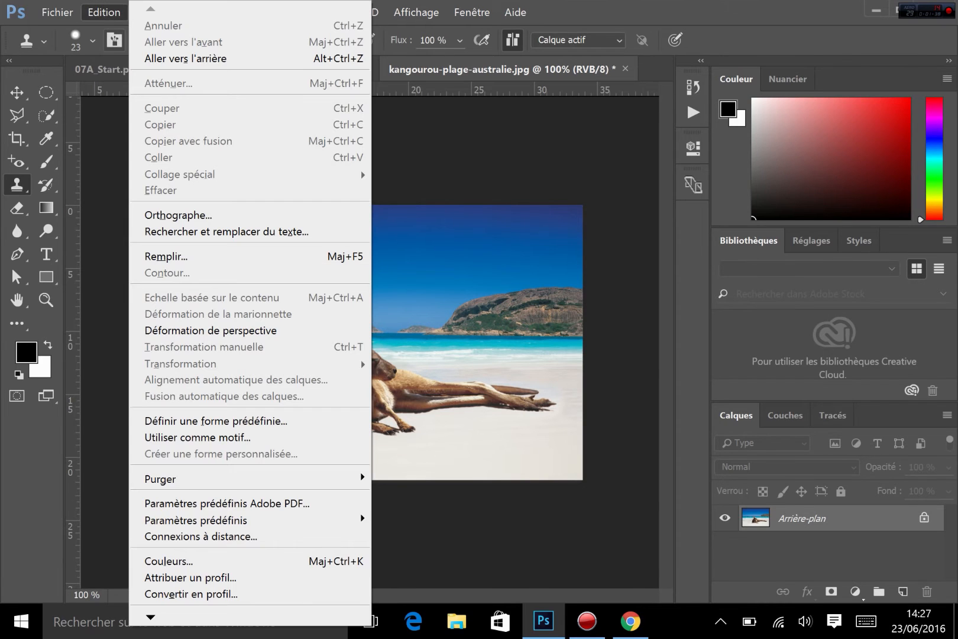
click(95, 13)
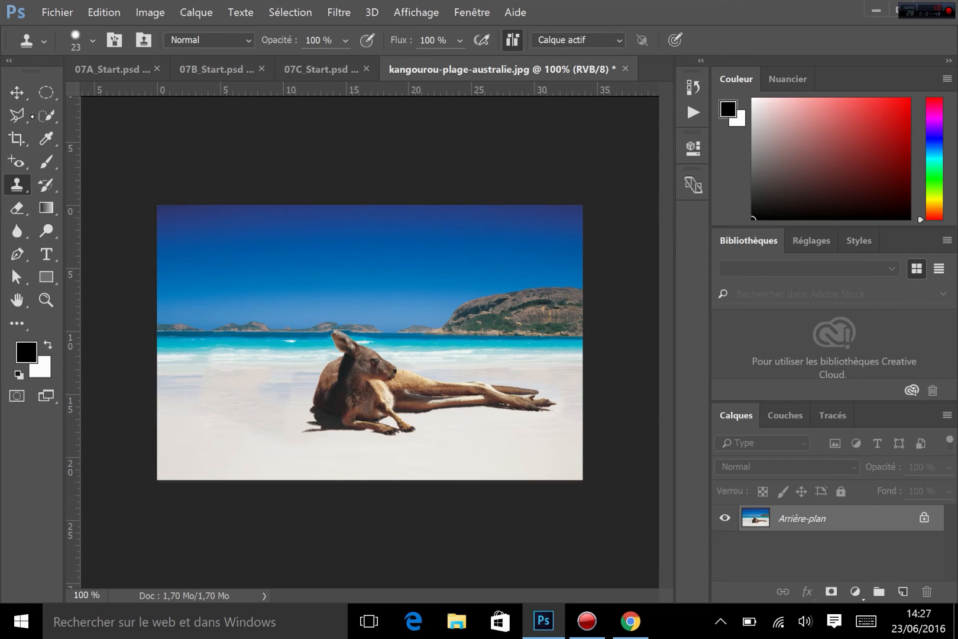
Draw a freehand Lasso selection around the whole kangaroo, with a 0 px feather
click(18, 114)
click(79, 130)
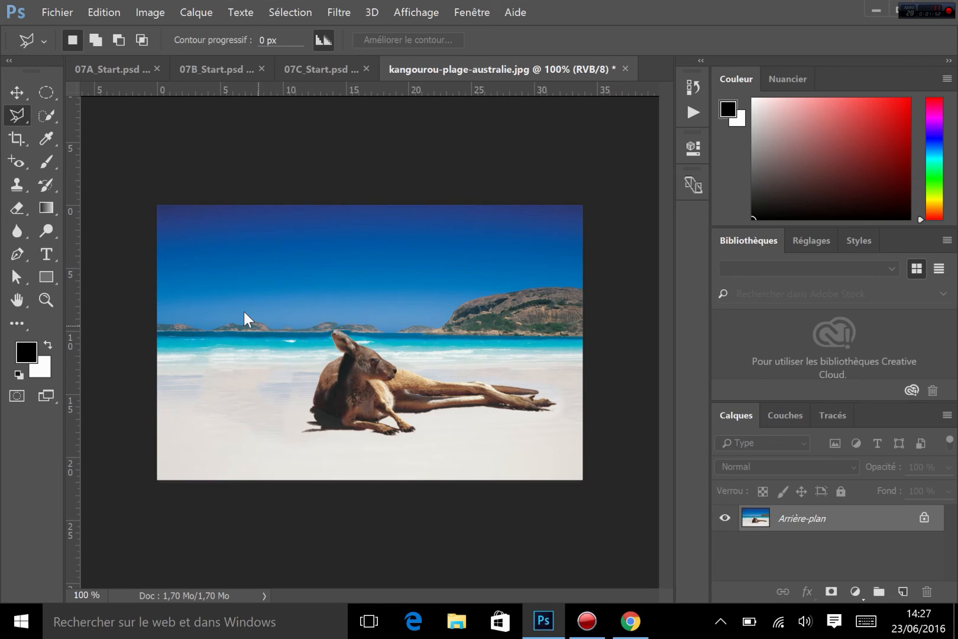
click(16, 112)
click(71, 119)
mouse_move(324, 331)
mouse_down()
mouse_move(296, 369)
mouse_move(304, 402)
mouse_move(293, 434)
mouse_move(387, 447)
mouse_move(427, 417)
mouse_move(431, 432)
mouse_move(540, 438)
mouse_move(566, 416)
mouse_up()
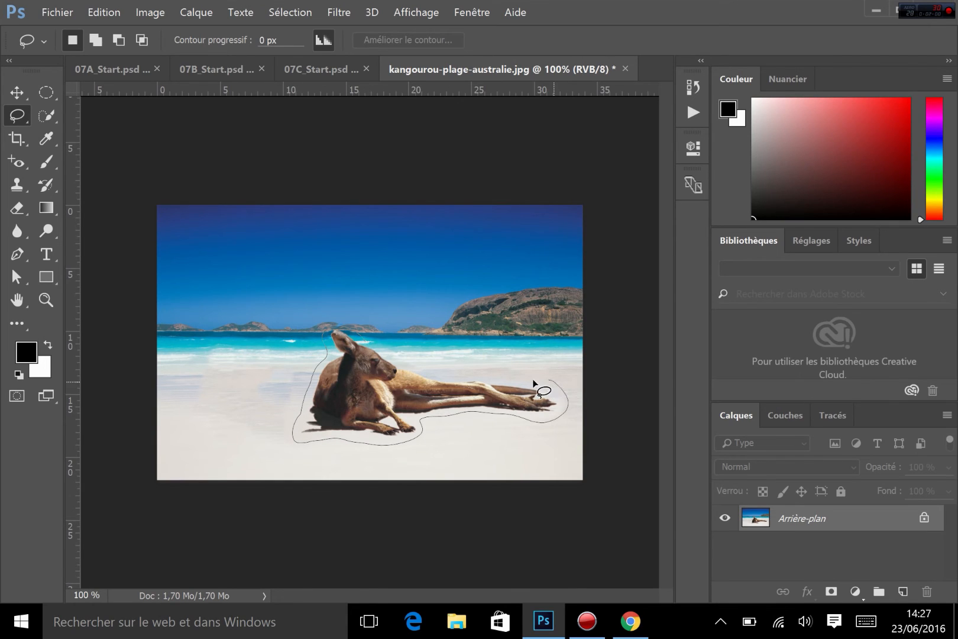
mouse_move(534, 383)
mouse_down()
mouse_move(431, 371)
mouse_move(348, 331)
mouse_up()
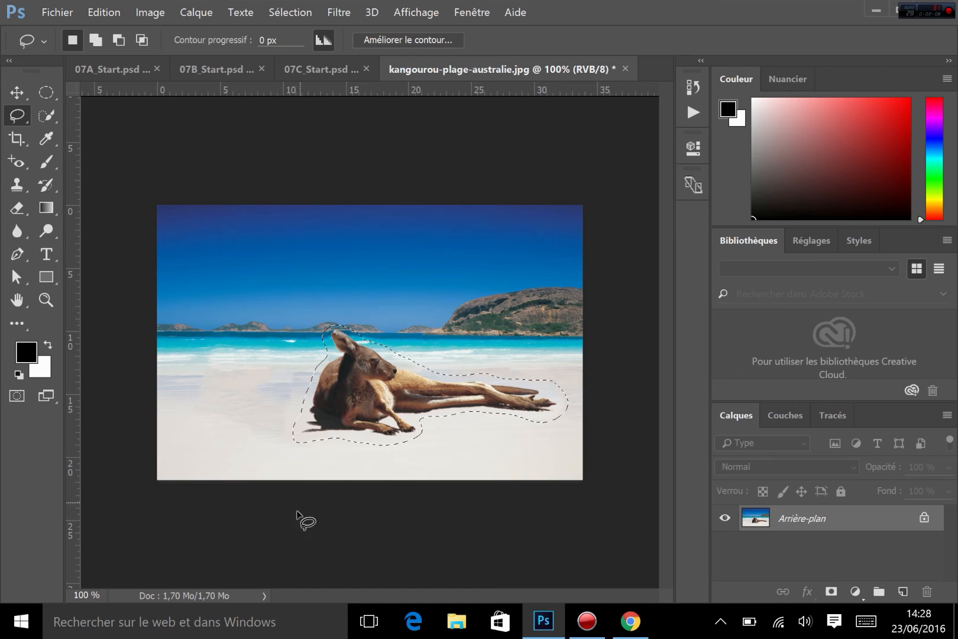
Fill the selected kangaroo area with Content-Aware in Normal mode at 100% opacity, then deselect
click(104, 12)
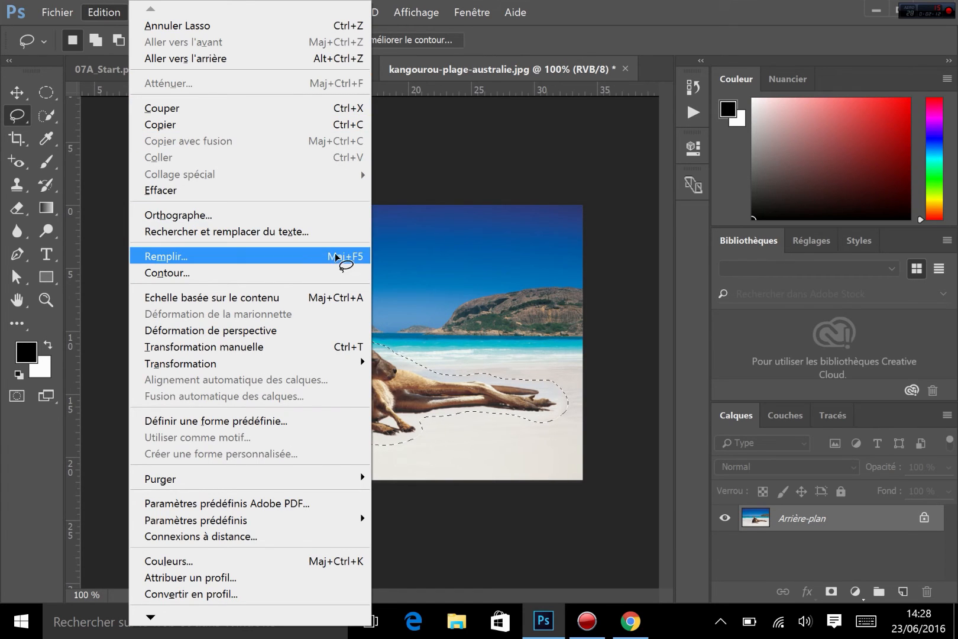
click(353, 262)
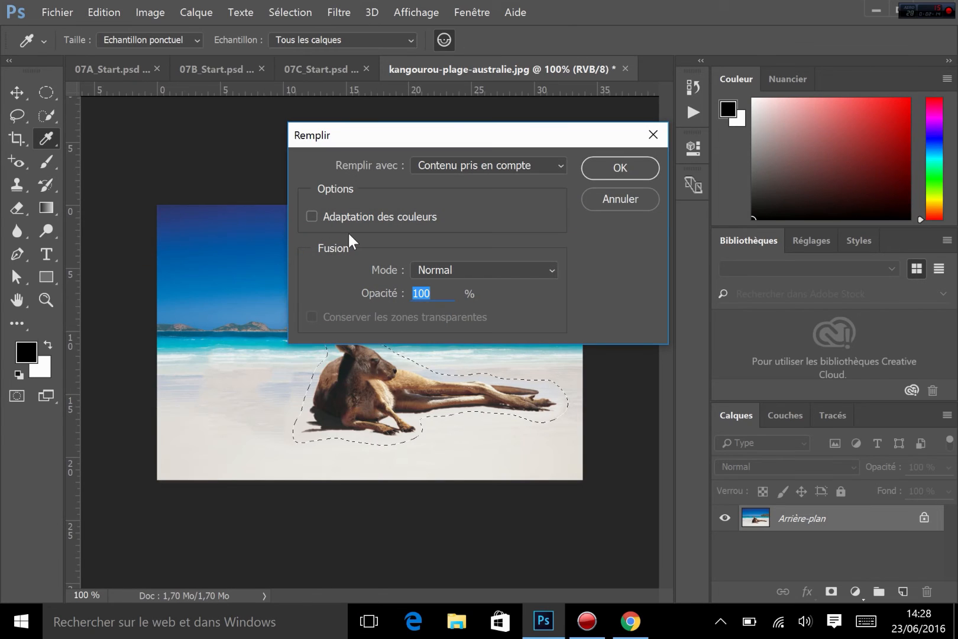
click(447, 165)
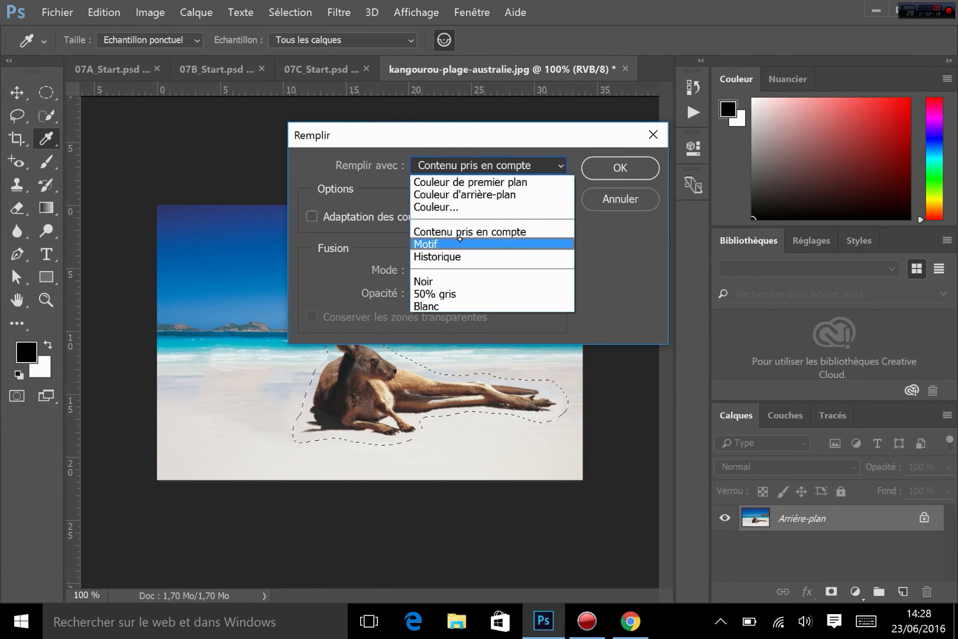
click(476, 230)
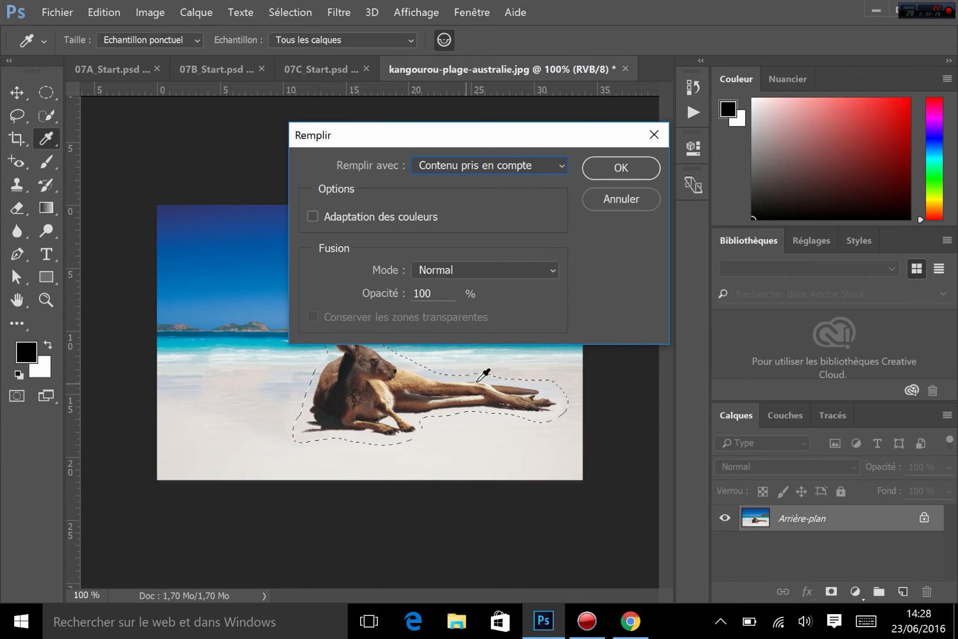
click(620, 168)
key(l)
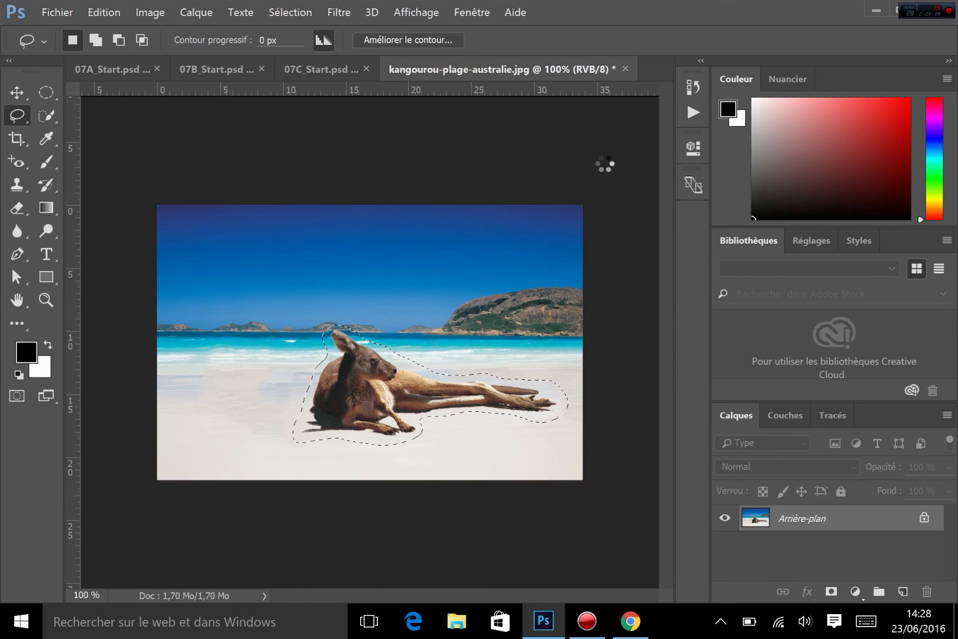
key(ctrl+d)
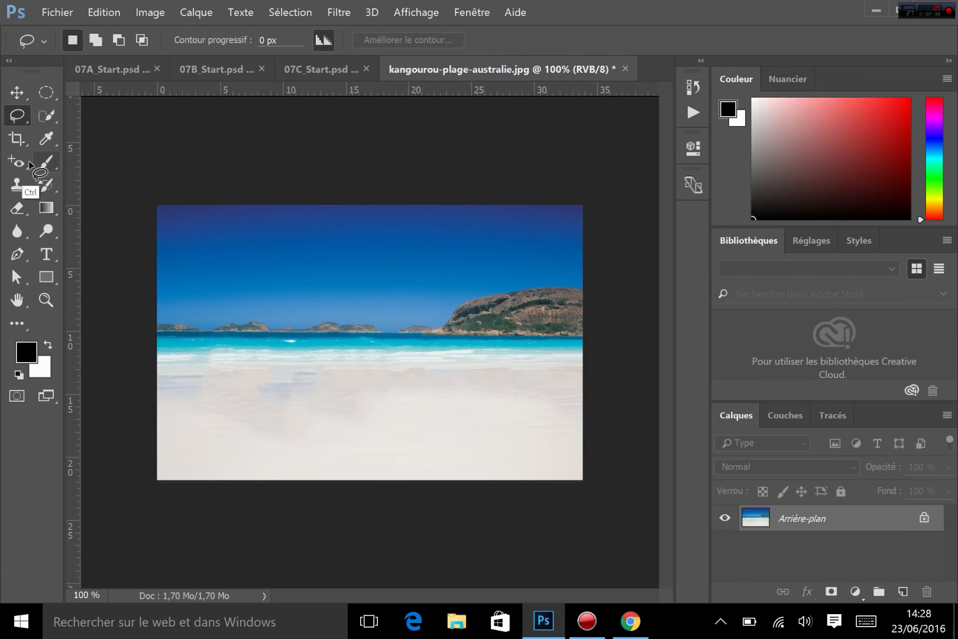
Choose the Clone Stamp tool and undo the deselection and the Content-Aware fill of the kangaroo
key(ctrl+z)
click(22, 184)
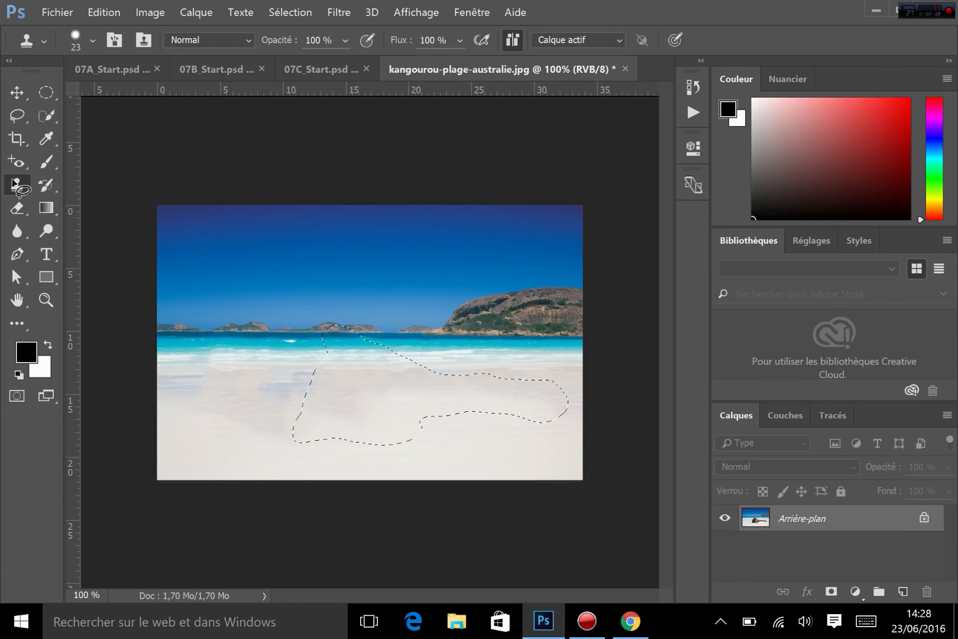
key(ctrl+alt+z)
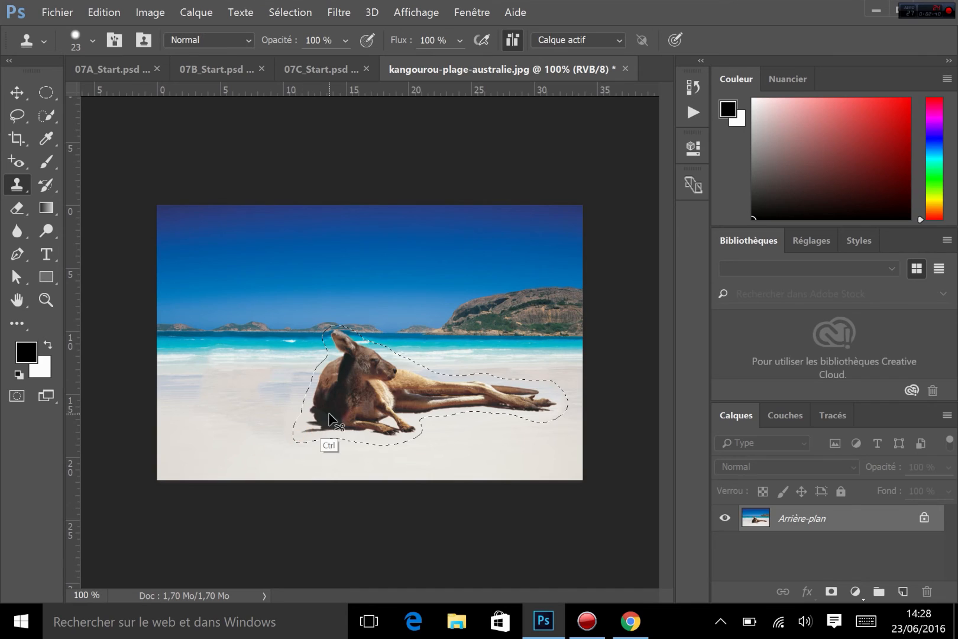
Deselect, clone nearby sand over the kangaroo's chest with the 23 px Clone Stamp brush, and undo the stroke
key(ctrl+d)
alt+click(255, 434)
mouse_move(328, 418)
mouse_down()
mouse_move(330, 426)
mouse_move(336, 419)
mouse_up()
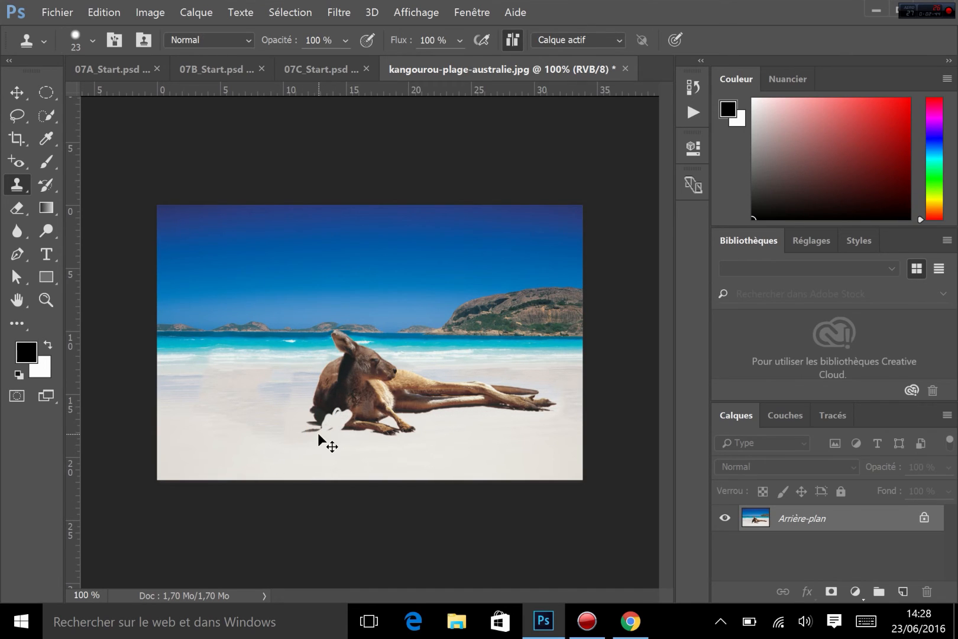
key(ctrl+z)
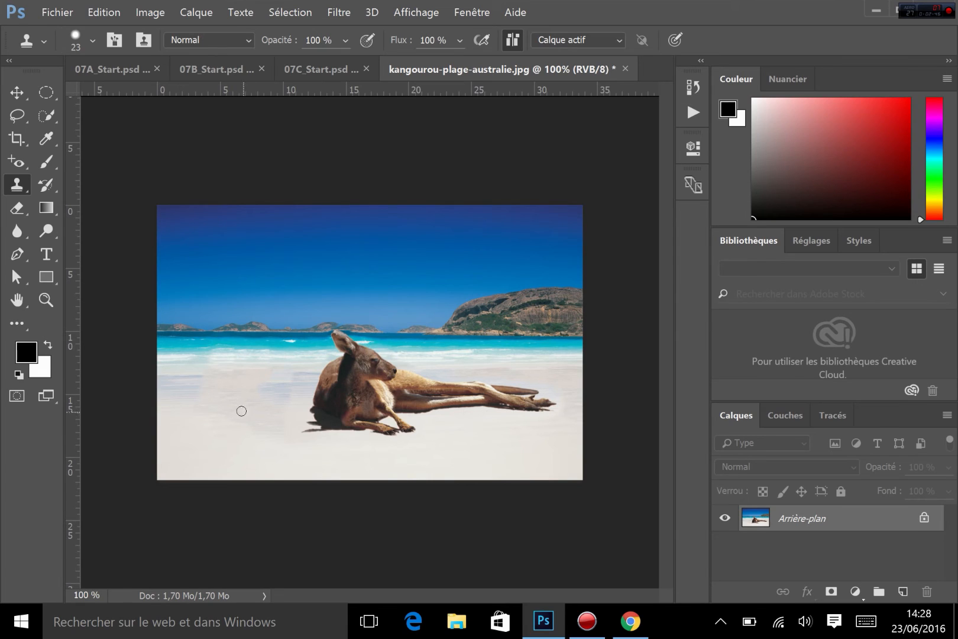
Enlarge the Clone Stamp brush to 109 px, clone sand over the kangaroo's body, and undo the stroke
right_click(240, 403)
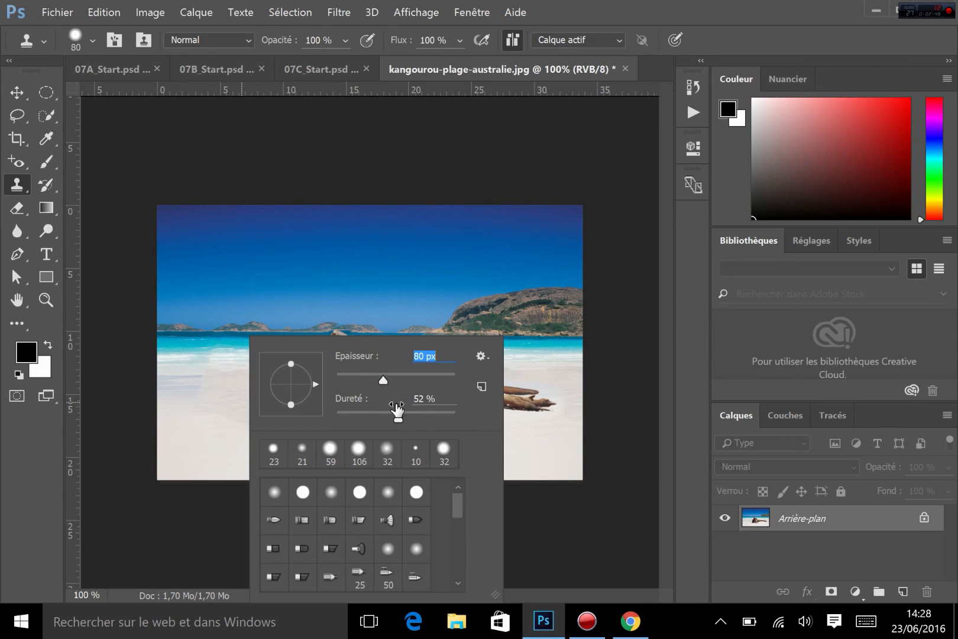
click(398, 379)
alt+click(208, 437)
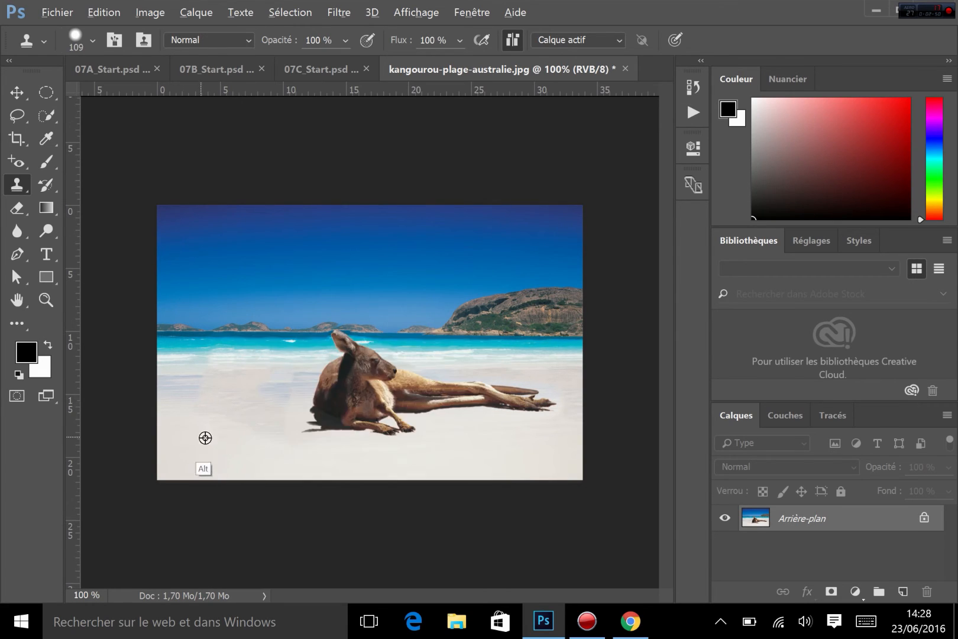
mouse_move(307, 414)
mouse_down()
mouse_move(327, 405)
mouse_move(329, 416)
mouse_move(417, 432)
mouse_up()
key(ctrl+z)
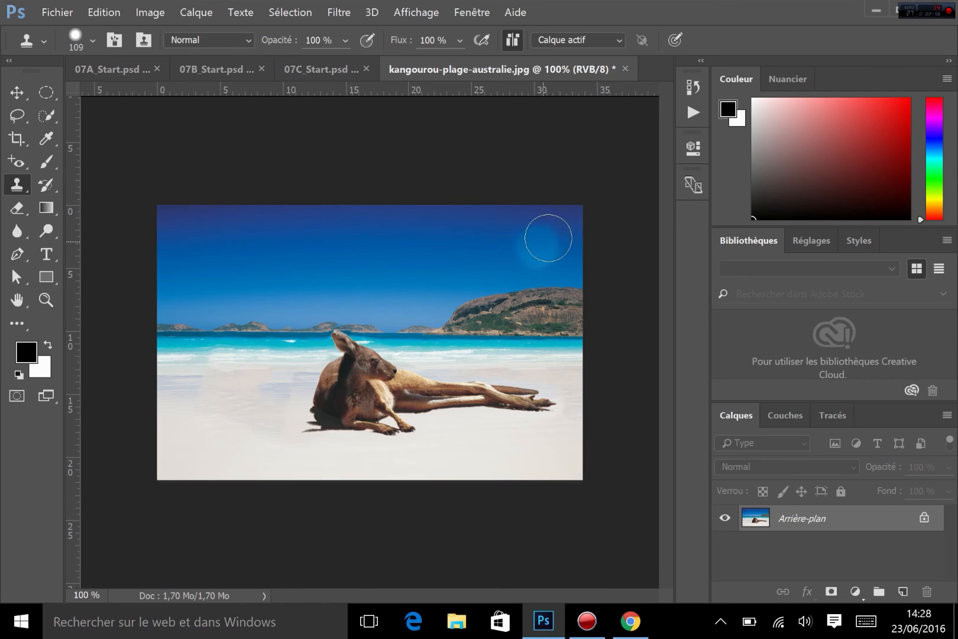
Switch to the Move tool and open homme.jpg from the images folder
click(13, 84)
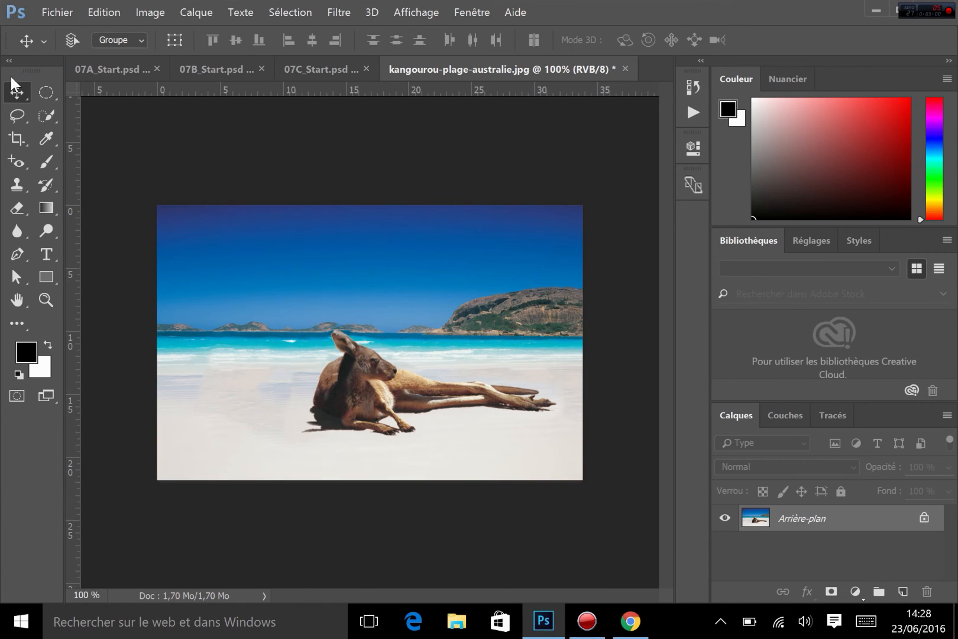
click(348, 14)
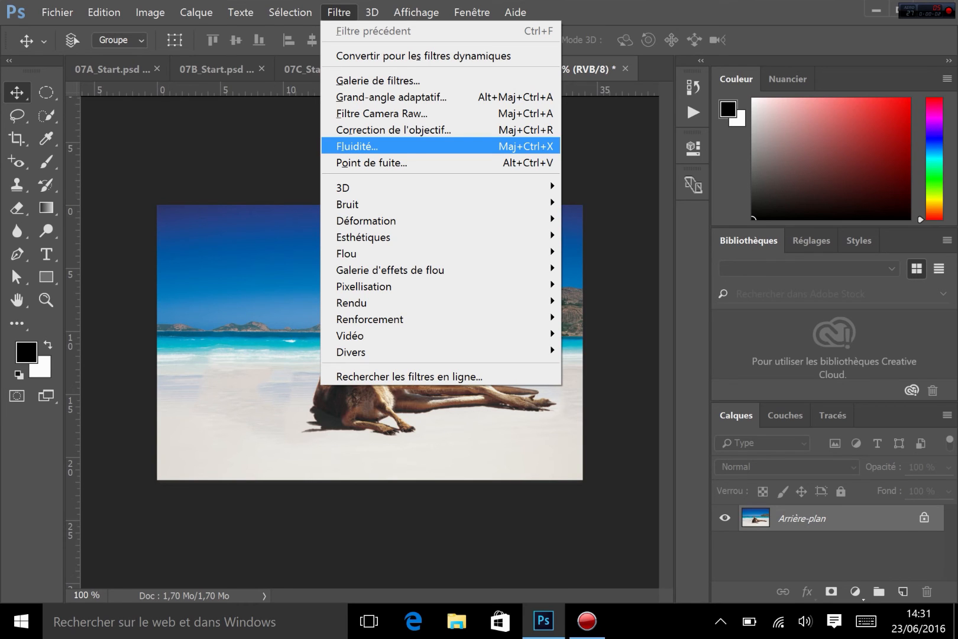
click(605, 8)
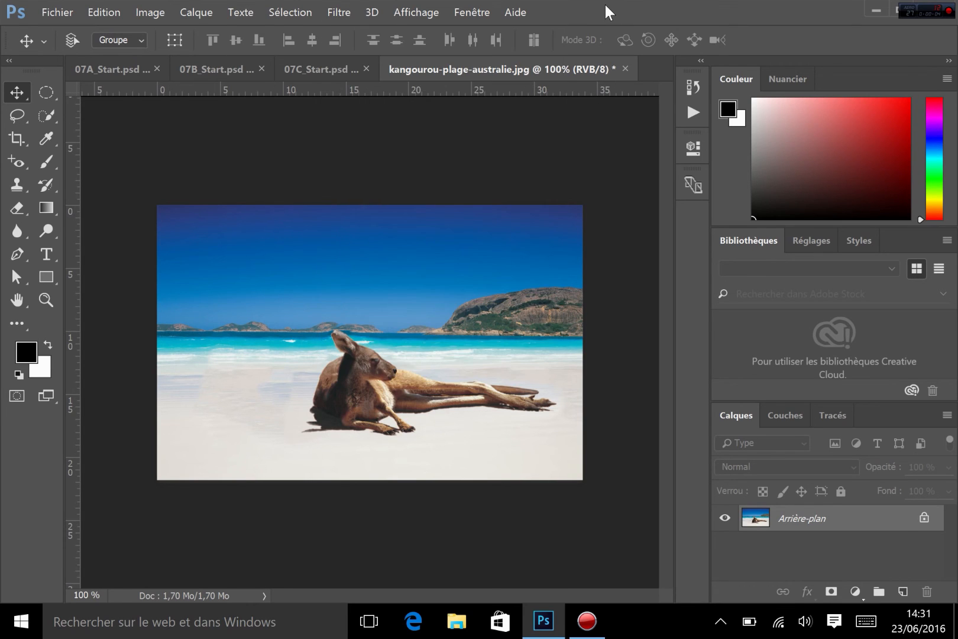
key(ctrl+o)
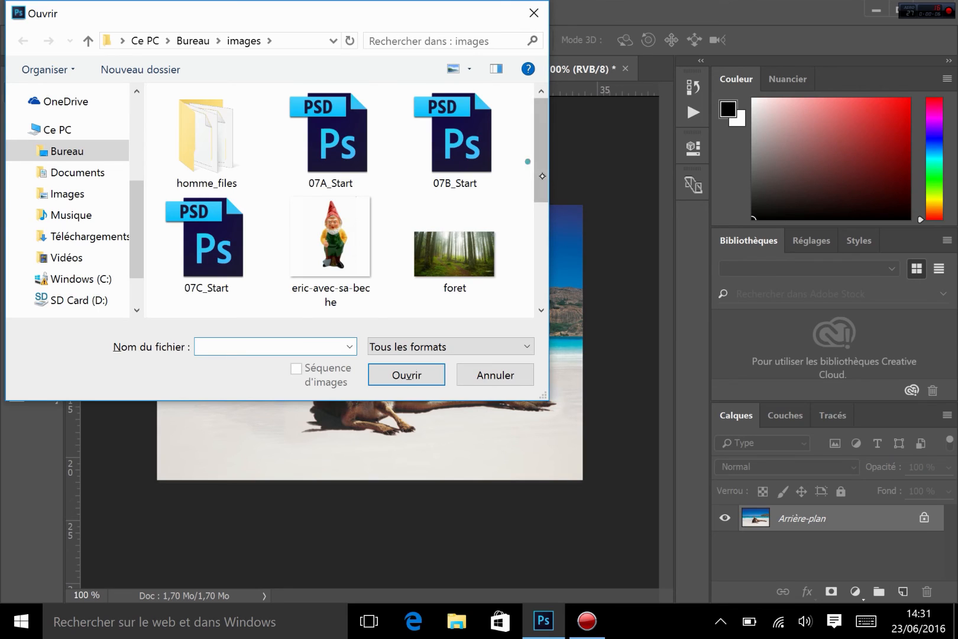
scroll(343, 201, down, 3)
double_click(330, 152)
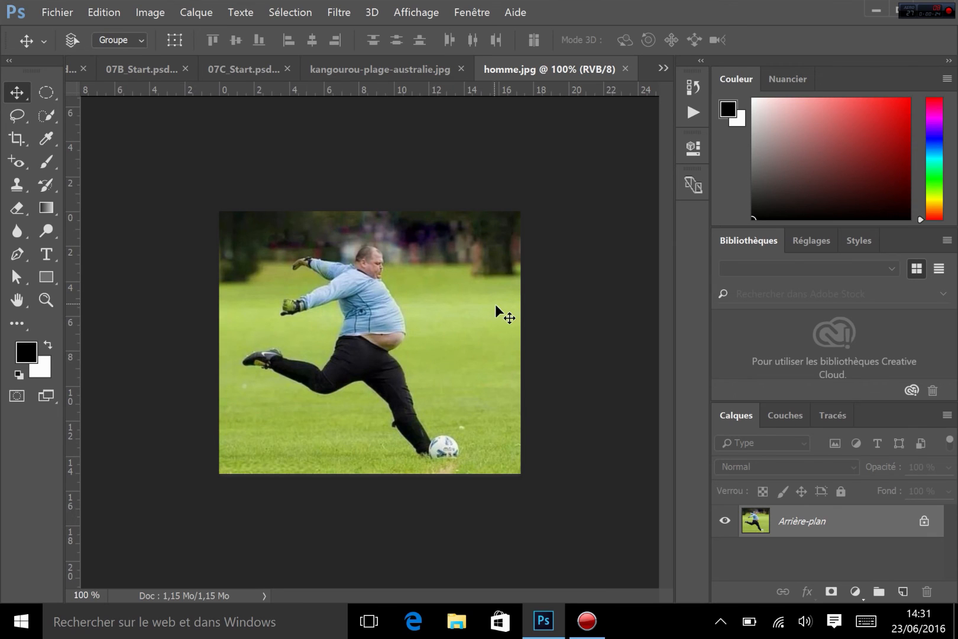
Open the Liquify filter and push the footballer's chest and belly inward with Forward Warp, using brush sizes 273 and 156
click(349, 12)
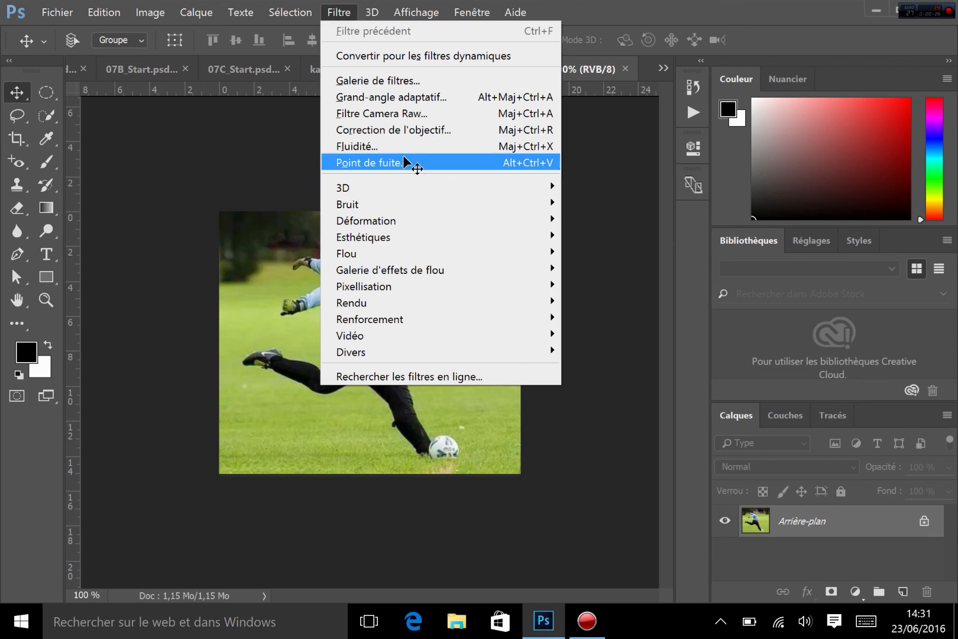
click(404, 145)
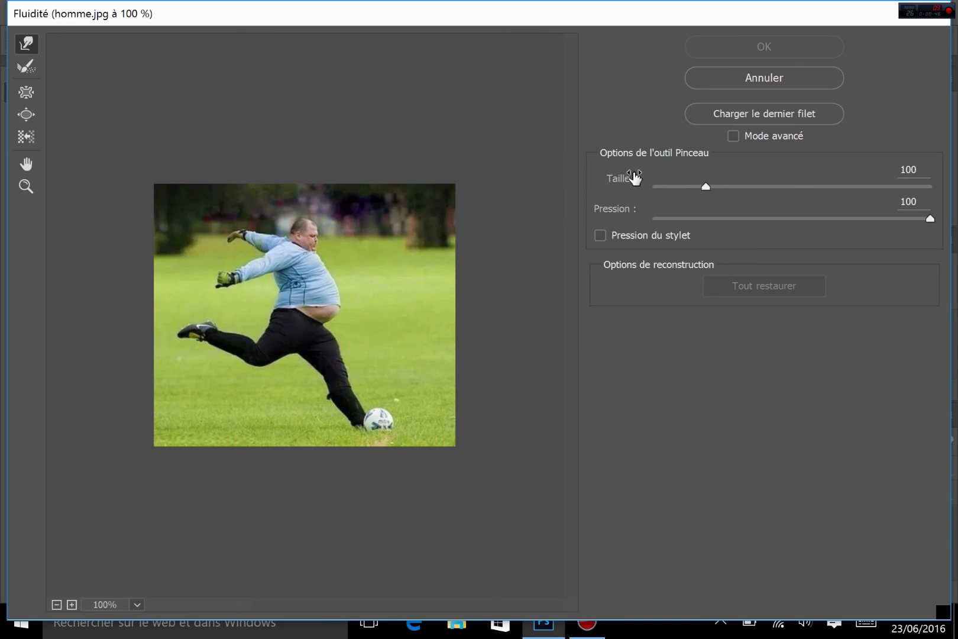
drag(707, 186, 727, 187)
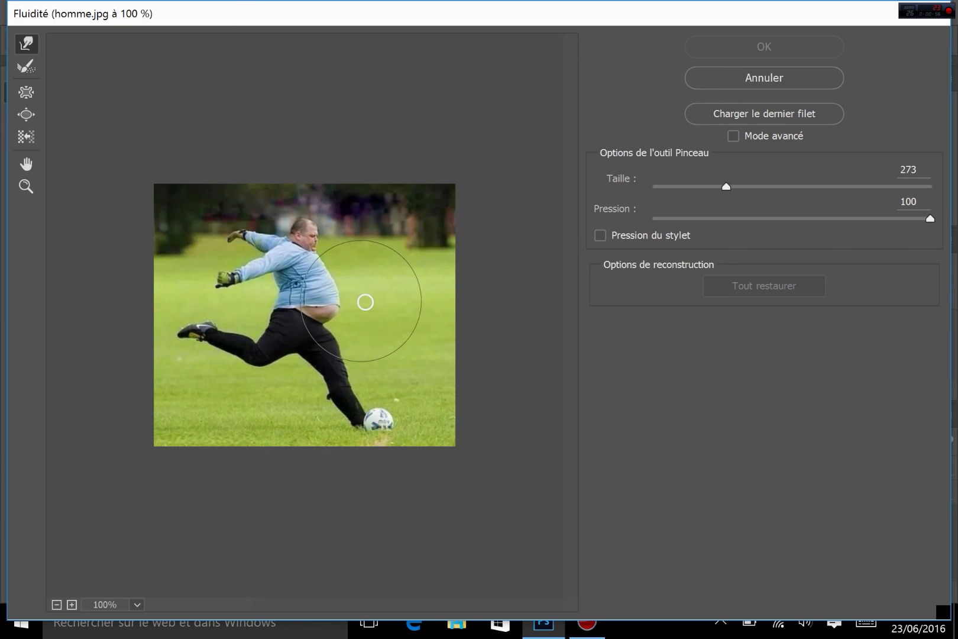
mouse_move(365, 302)
mouse_down()
mouse_move(349, 286)
mouse_move(338, 306)
mouse_move(346, 311)
mouse_move(336, 309)
mouse_up()
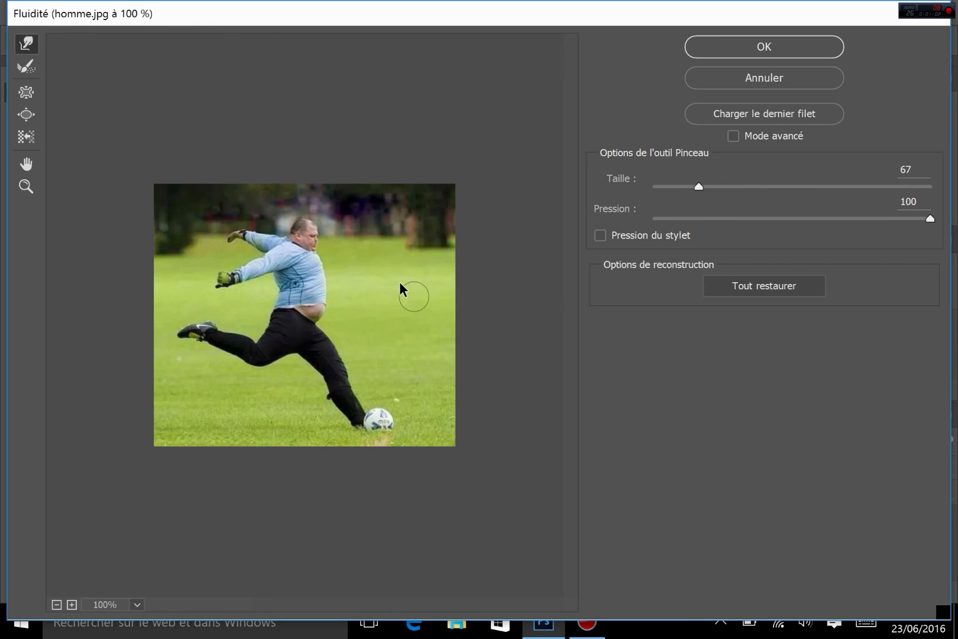
drag(710, 188, 715, 188)
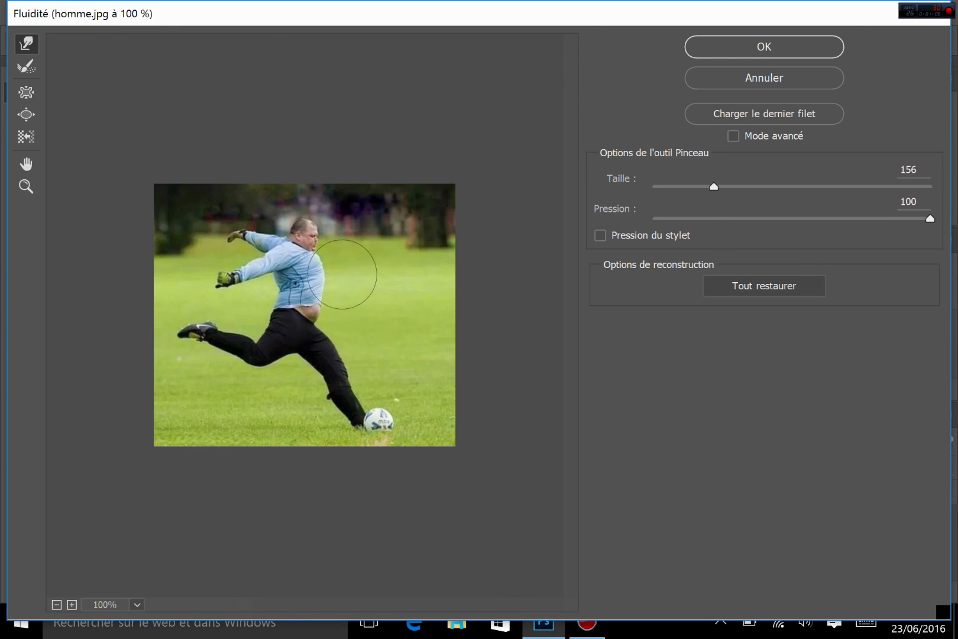
drag(342, 275, 329, 264)
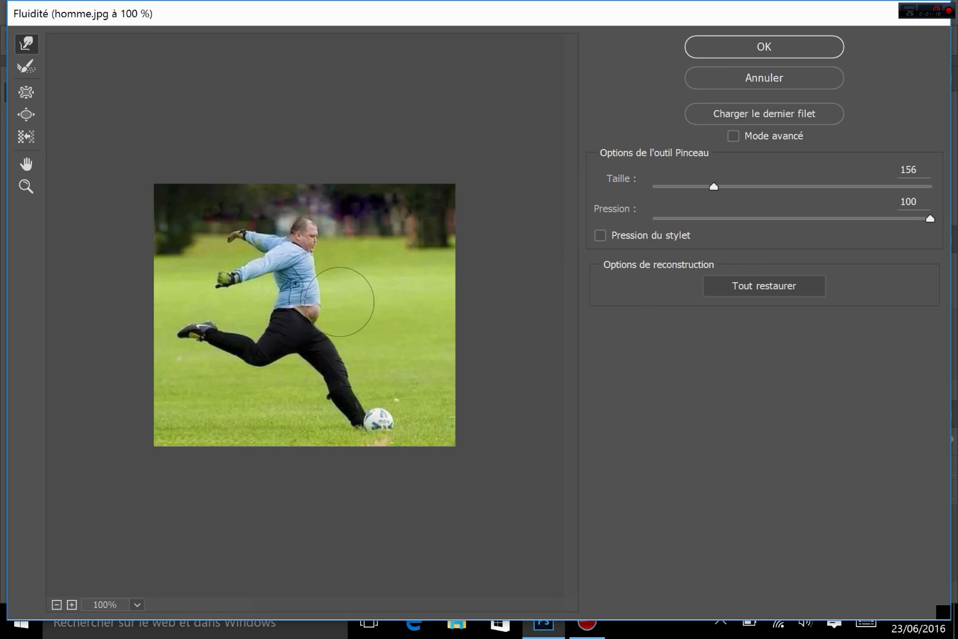
drag(339, 308, 324, 308)
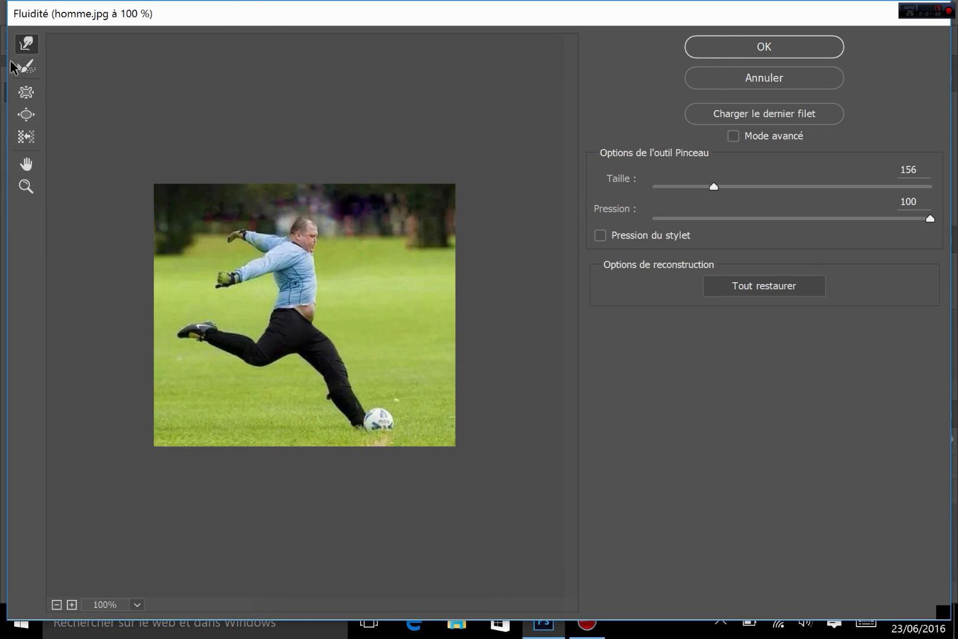
Restore the footballer's original belly and torso with the Reconstruct tool at brush size 100
click(29, 76)
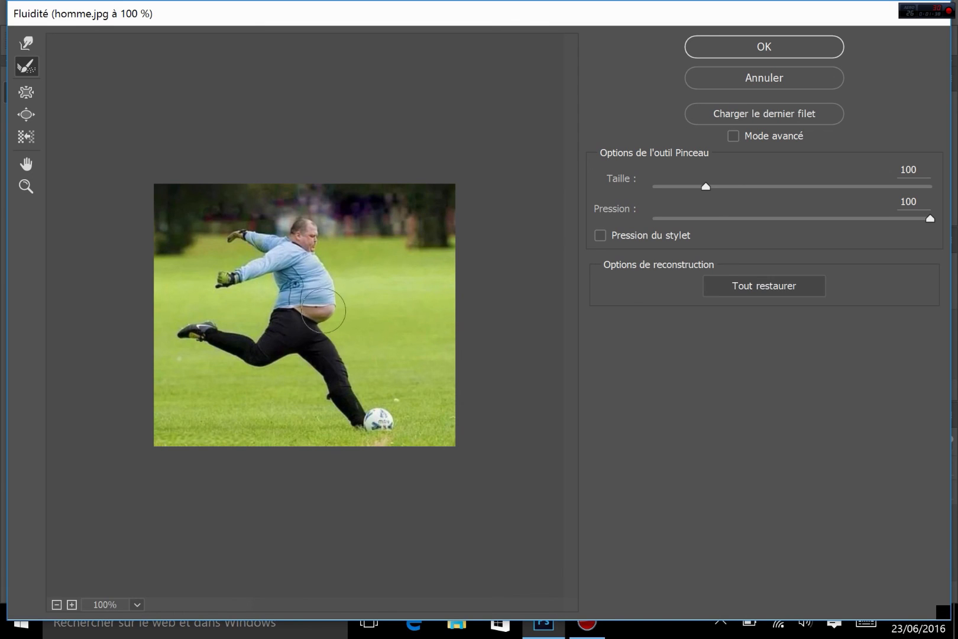
mouse_move(324, 310)
mouse_down()
mouse_move(329, 286)
mouse_move(320, 329)
mouse_move(334, 312)
mouse_move(325, 279)
mouse_move(343, 318)
mouse_move(340, 283)
mouse_up()
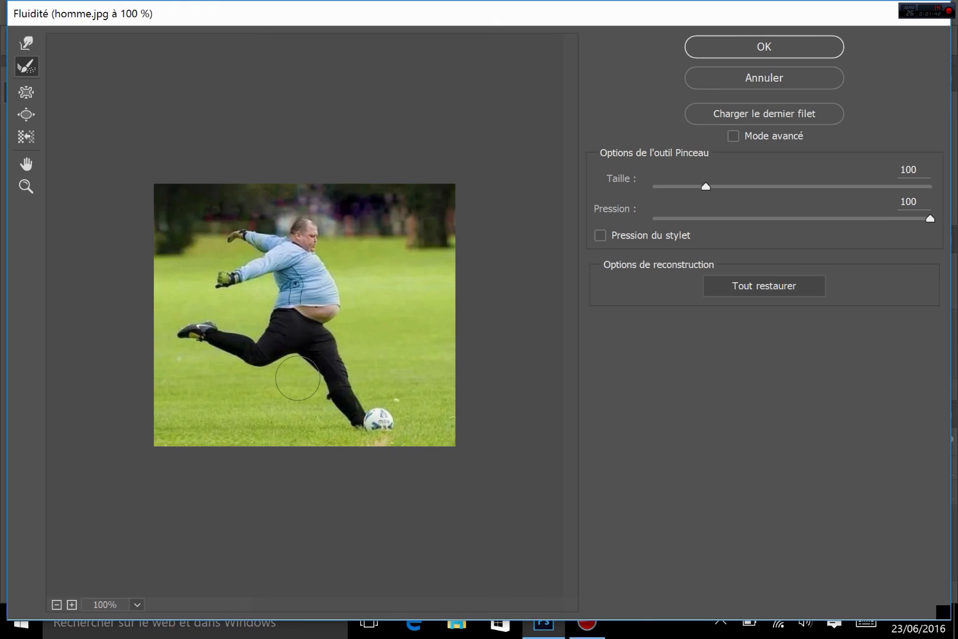
key(ctrl+space)
Shrink the footballer's head and belly with the Pucker tool at brush size 100
click(26, 93)
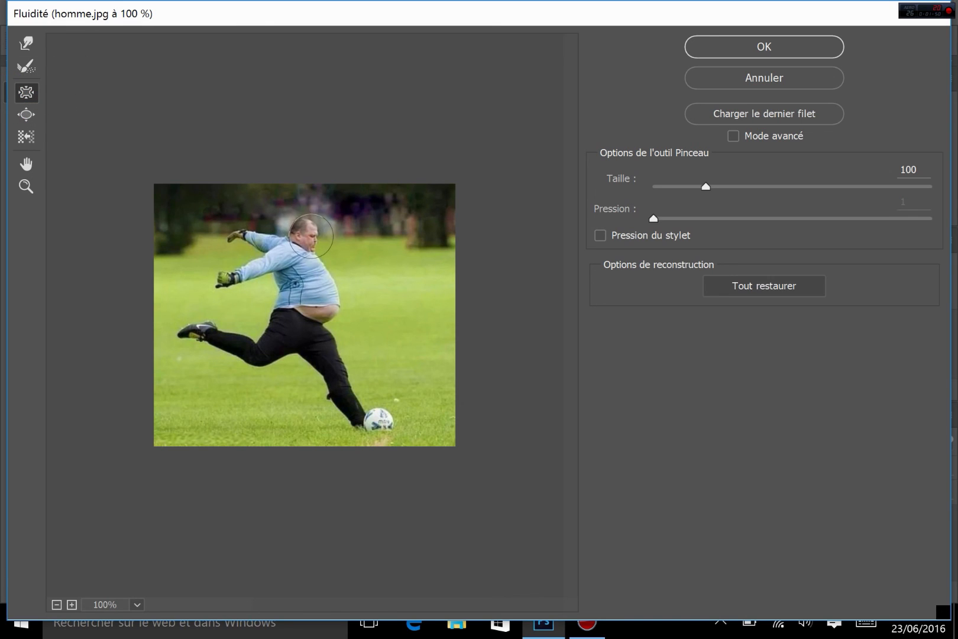
drag(310, 236, 296, 235)
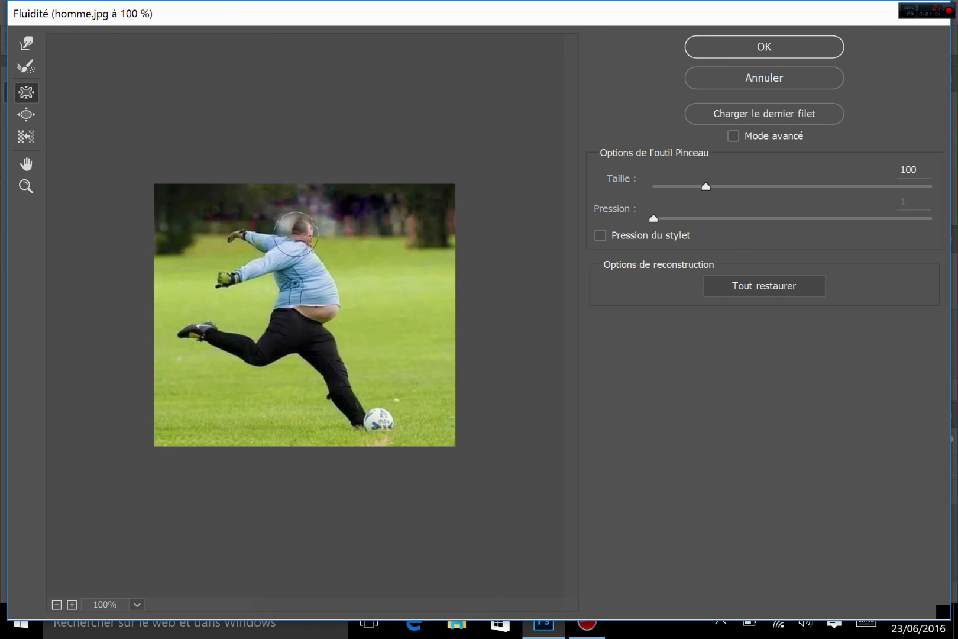
mouse_move(333, 300)
mouse_down()
mouse_move(326, 308)
mouse_move(333, 297)
mouse_up()
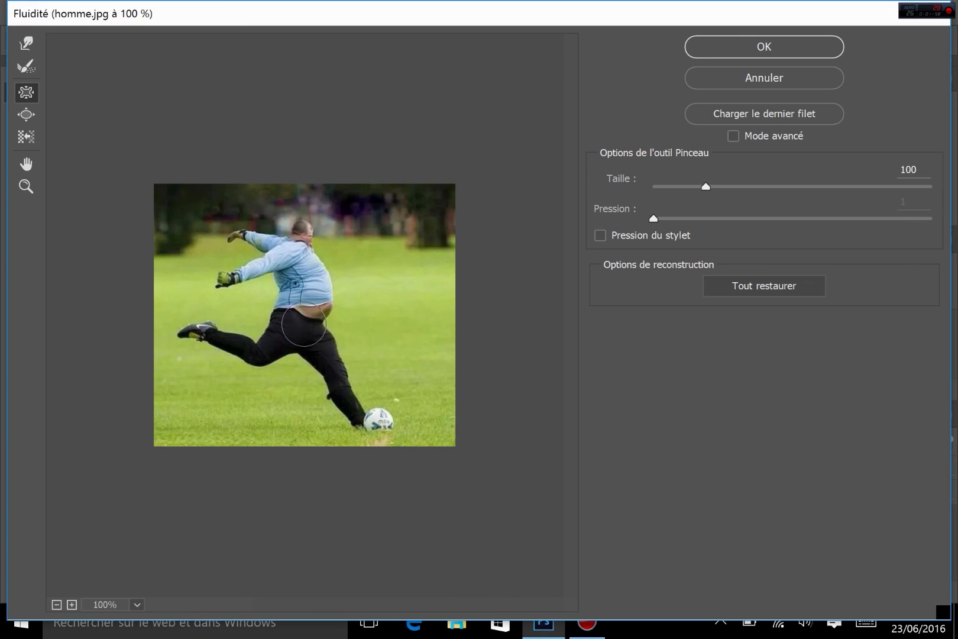
Inflate the footballer's gloves, raised shoe and the ball with the size 100 Bloat tool, then cancel the Liquify filter
key(b)
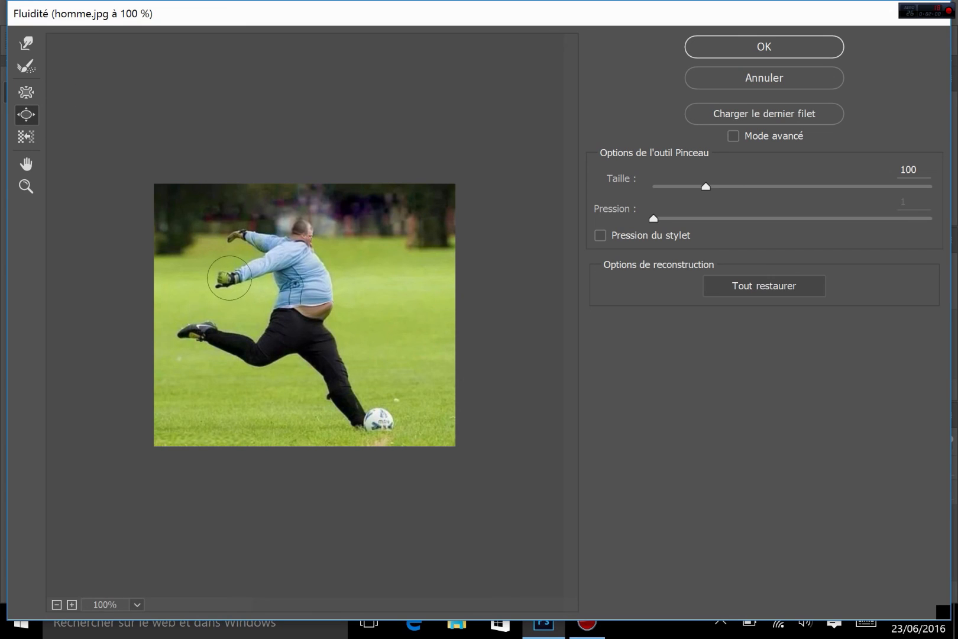
drag(226, 274, 229, 283)
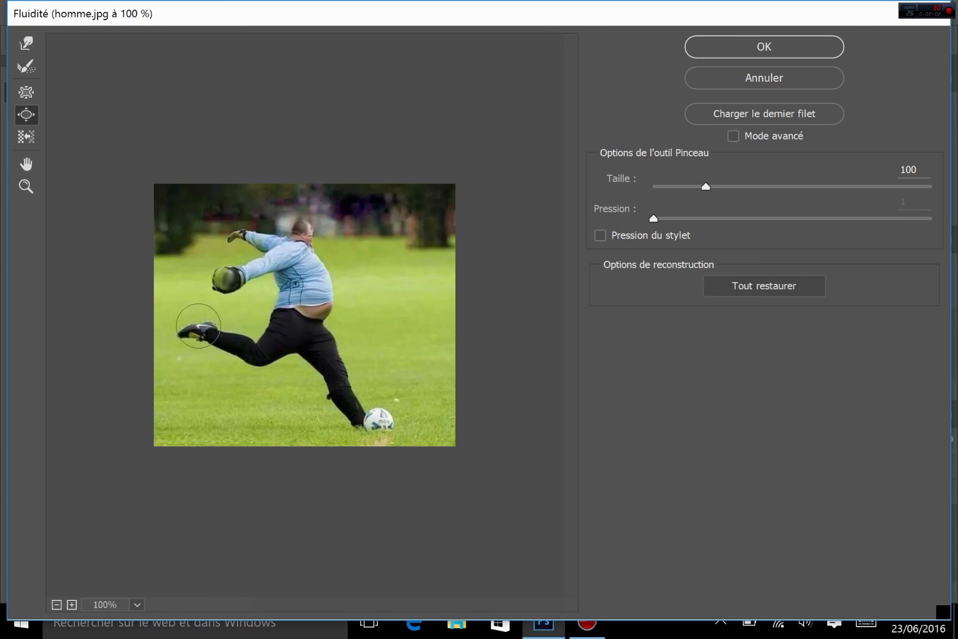
drag(193, 331, 194, 332)
drag(374, 426, 375, 428)
drag(236, 237, 236, 238)
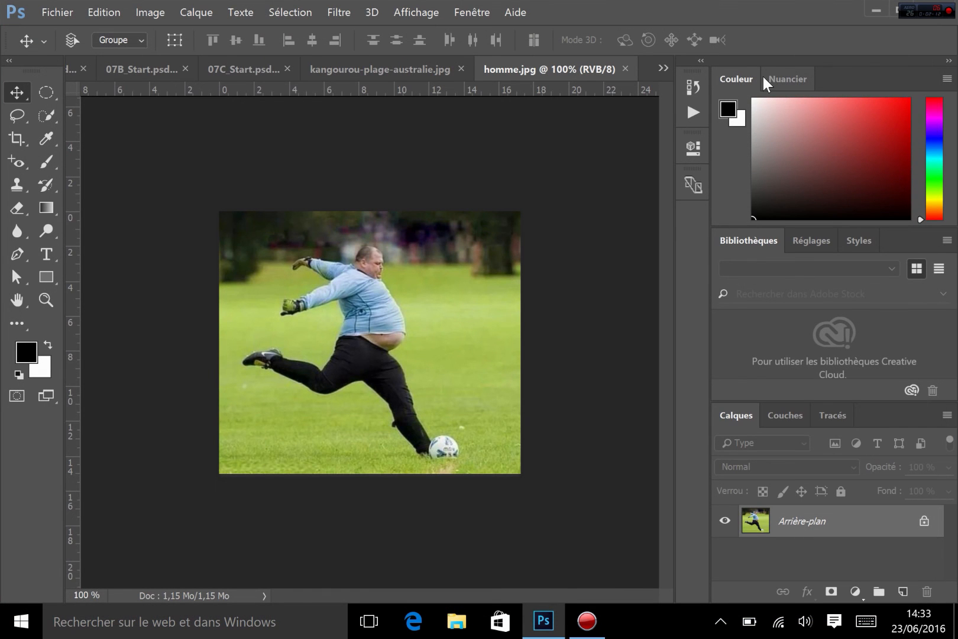
Activate the Red Eye tool on the footballer photo
key(j)
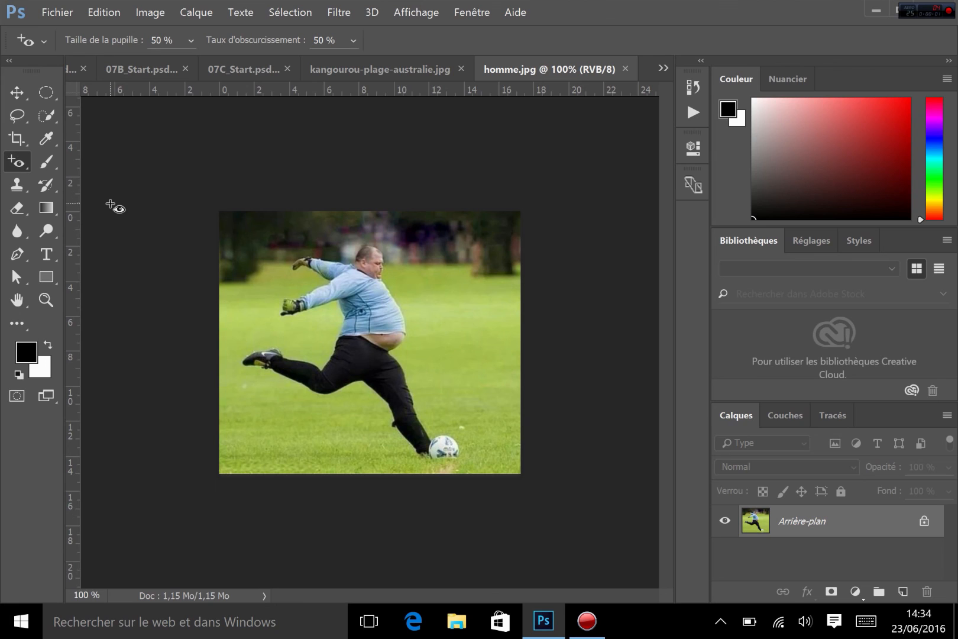